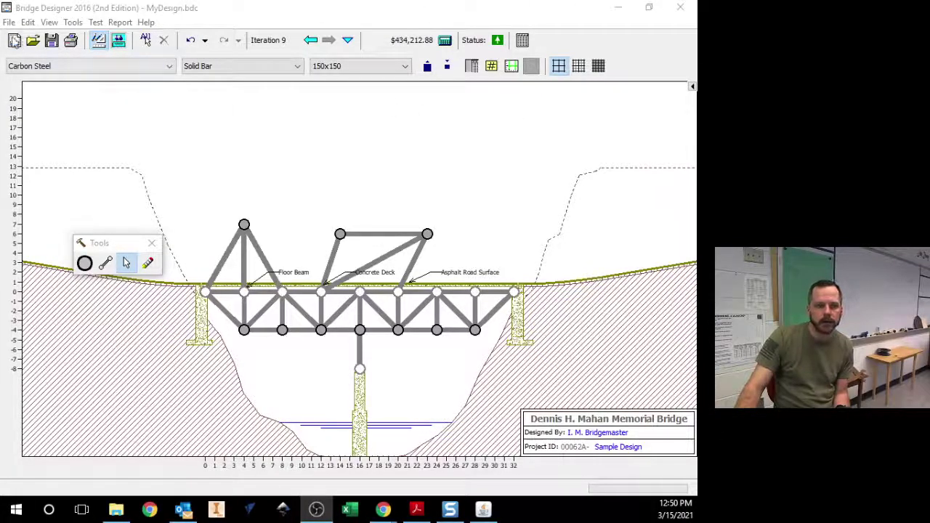
# - Begin a new design, discard the current one, and advance to Enter Local Contest Information
pyautogui.click(15, 41)
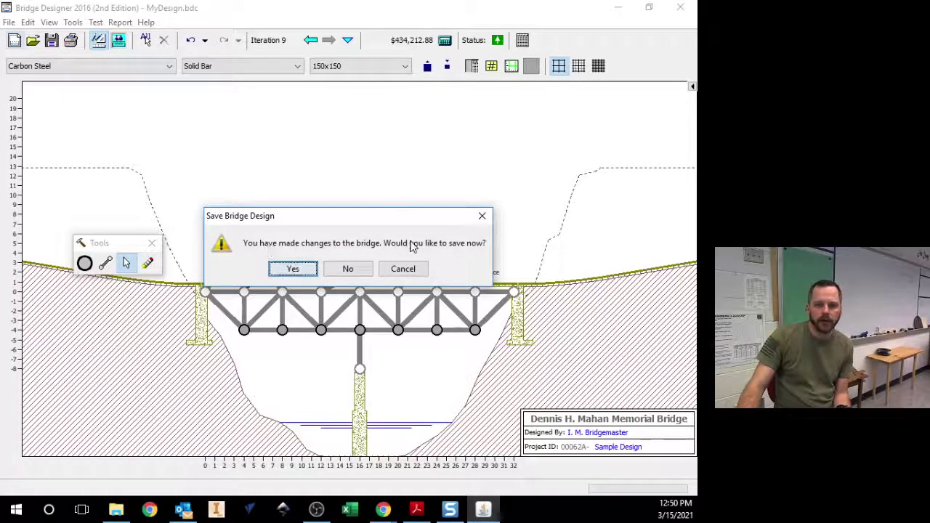
pyautogui.click(348, 269)
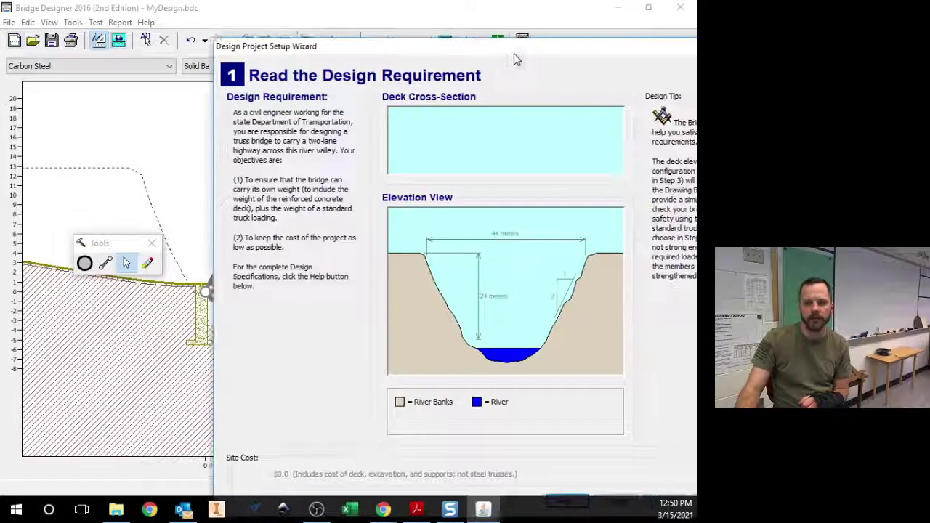
pyautogui.moveTo(513, 54)
pyautogui.mouseDown()
pyautogui.moveTo(357, 37)
pyautogui.moveTo(352, 24)
pyautogui.mouseUp()
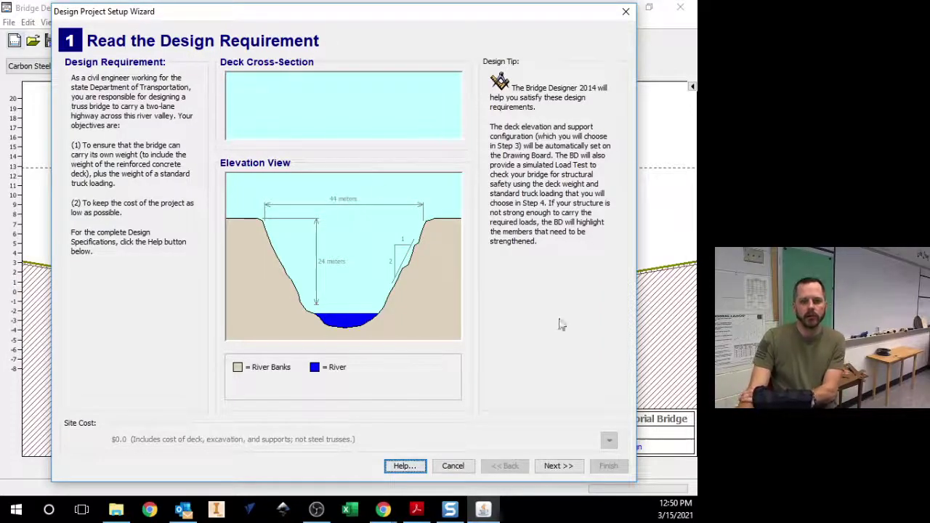
pyautogui.click(555, 470)
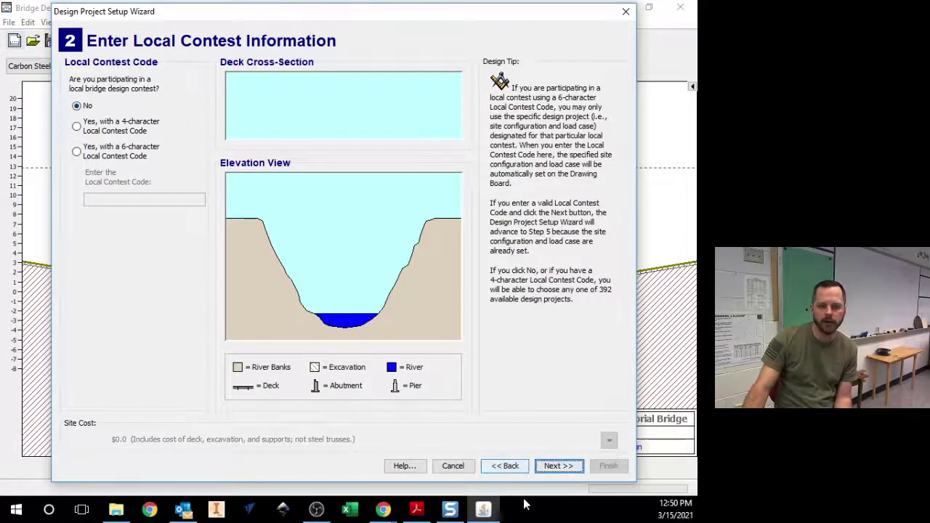
# - Advance to wizard step 3 and try deck elevations from 20 meters down to 0 meters
pyautogui.click(561, 469)
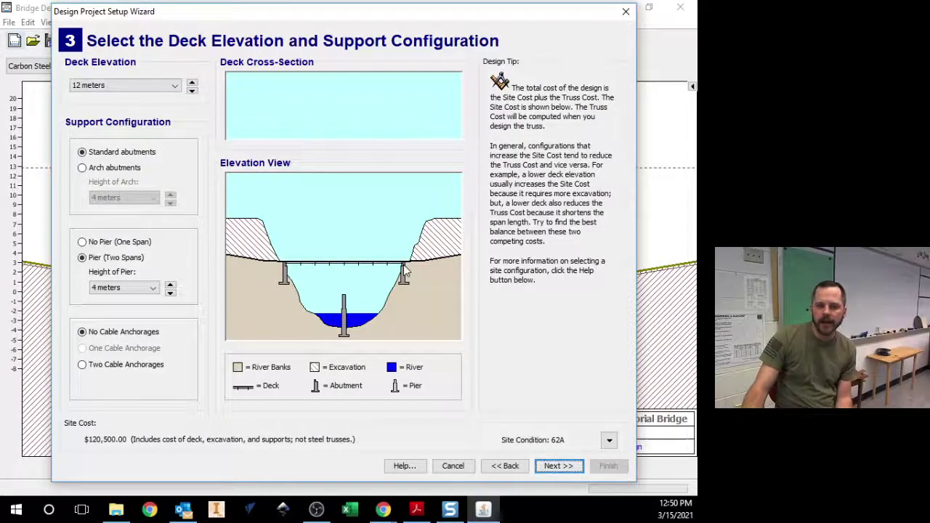
pyautogui.click(192, 82)
pyautogui.click(192, 82)
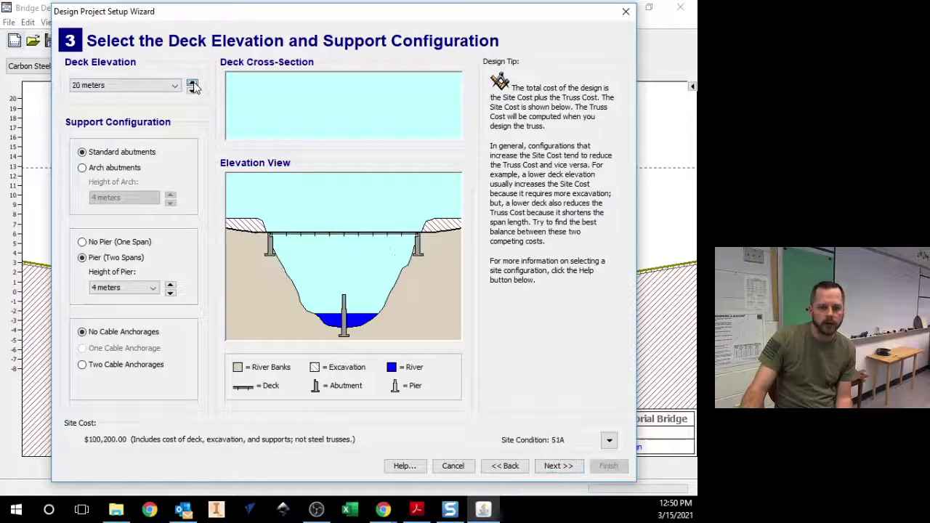
pyautogui.click(192, 82)
pyautogui.click(192, 90)
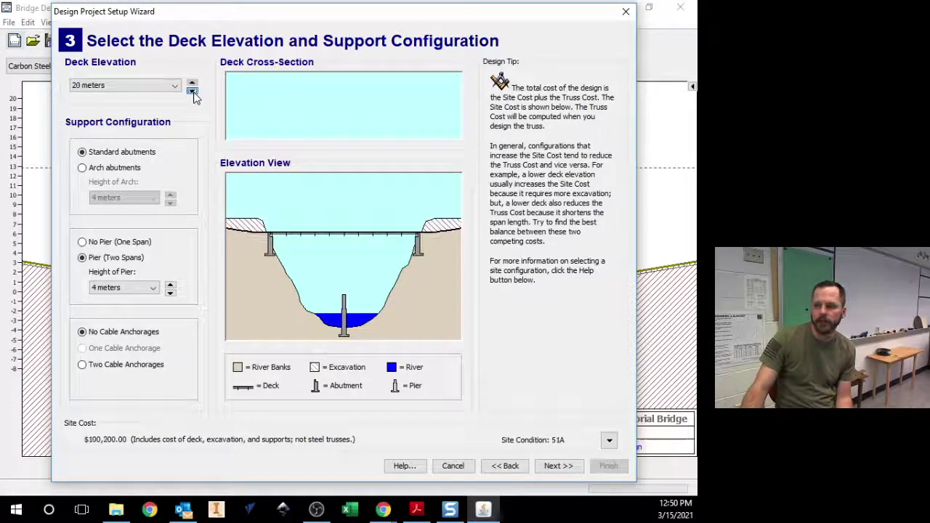
pyautogui.click(192, 91)
pyautogui.click(192, 91)
pyautogui.click(192, 91)
pyautogui.click(192, 91)
pyautogui.click(192, 91)
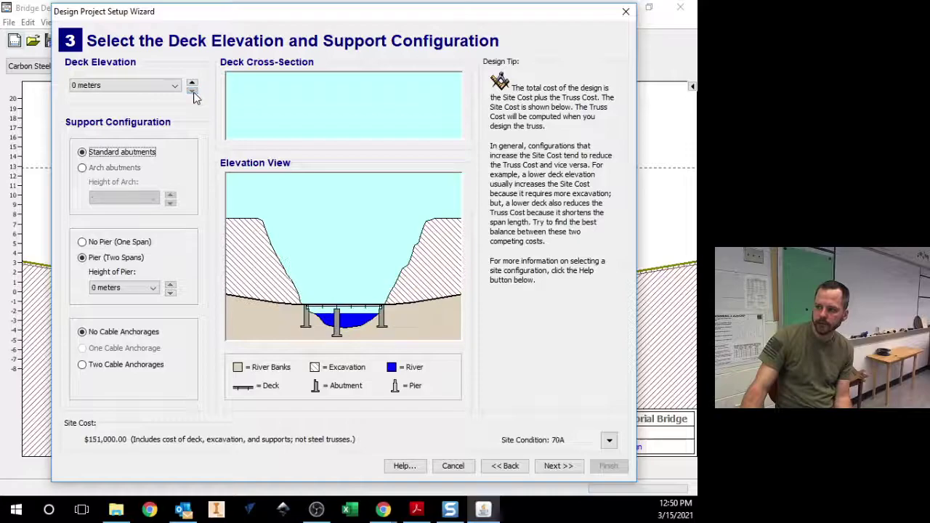
# - Compare 24 and 16 meter deck elevations, settling on 24 meters ($87,700 site cost)
pyautogui.click(192, 82)
pyautogui.click(192, 82)
pyautogui.click(192, 82)
pyautogui.click(192, 82)
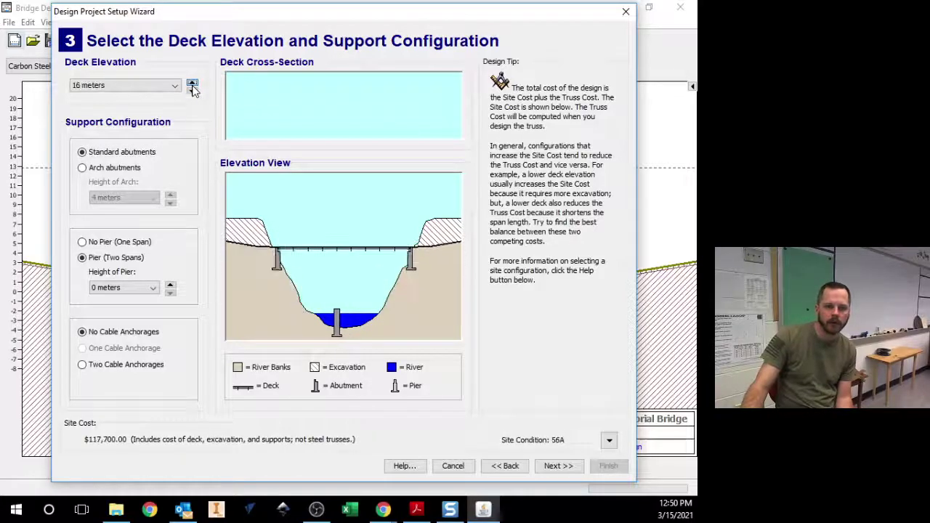
pyautogui.click(192, 82)
pyautogui.click(192, 82)
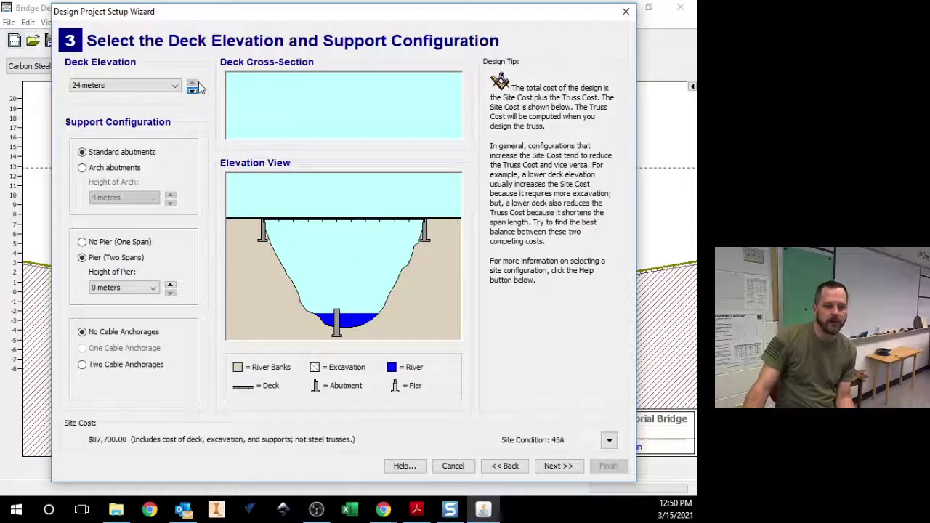
pyautogui.click(192, 90)
pyautogui.click(191, 91)
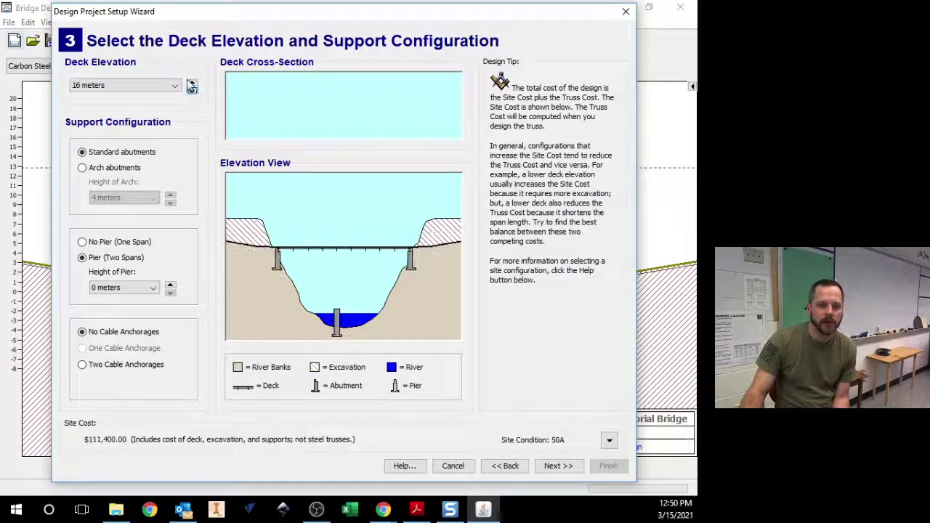
pyautogui.click(191, 83)
pyautogui.click(191, 83)
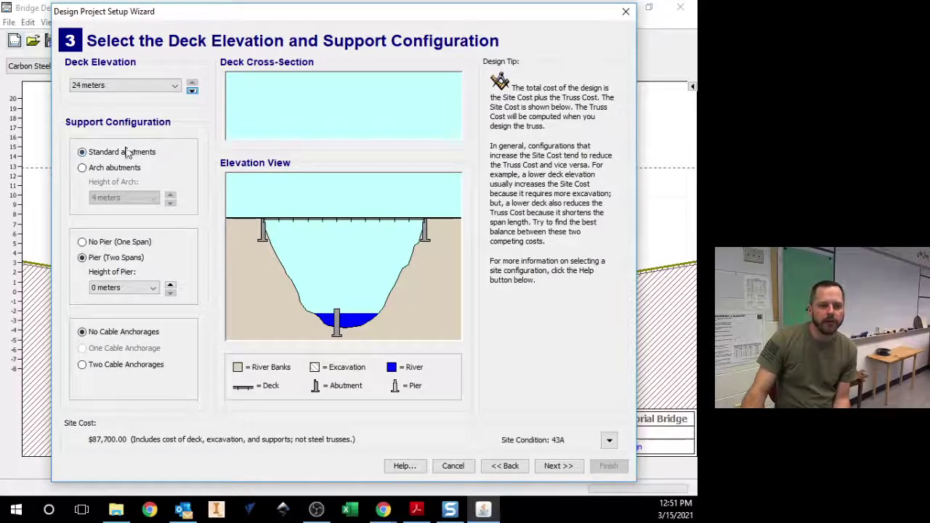
pyautogui.click(108, 171)
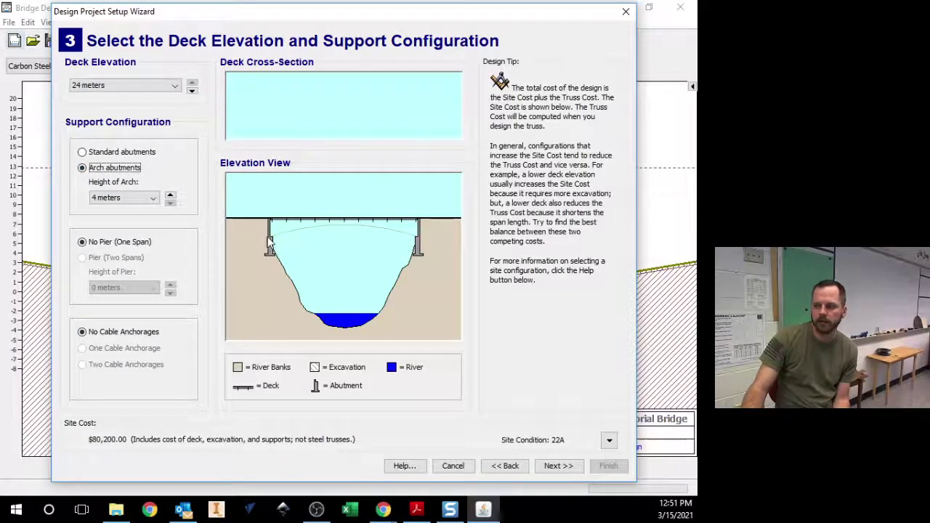
pyautogui.click(171, 196)
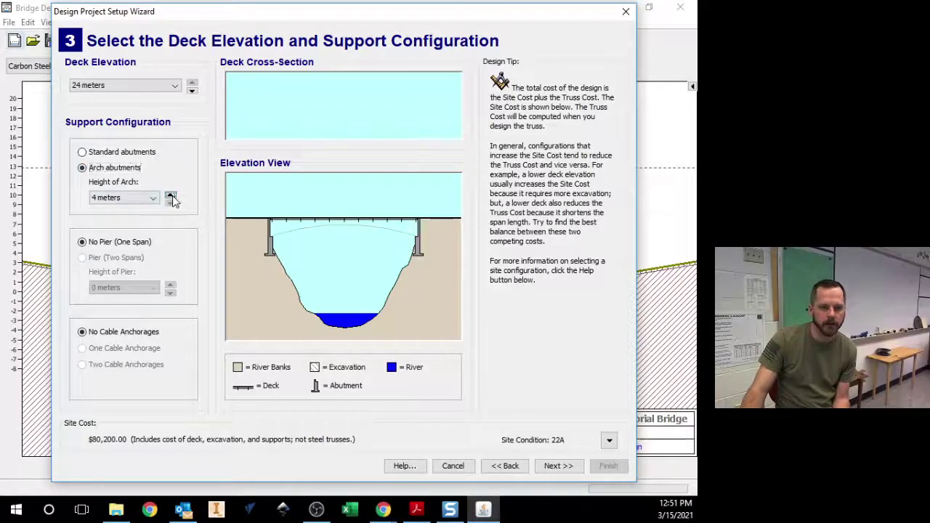
pyautogui.click(171, 196)
pyautogui.click(171, 196)
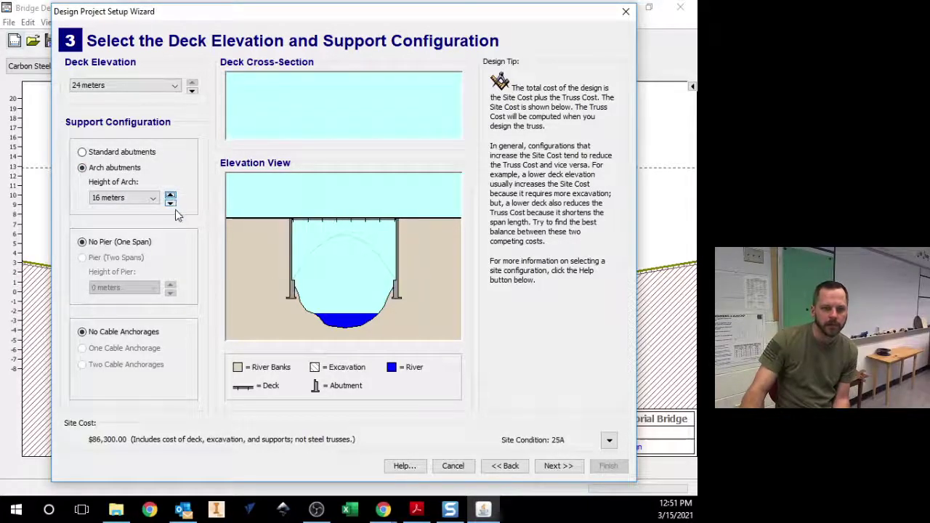
pyautogui.click(171, 196)
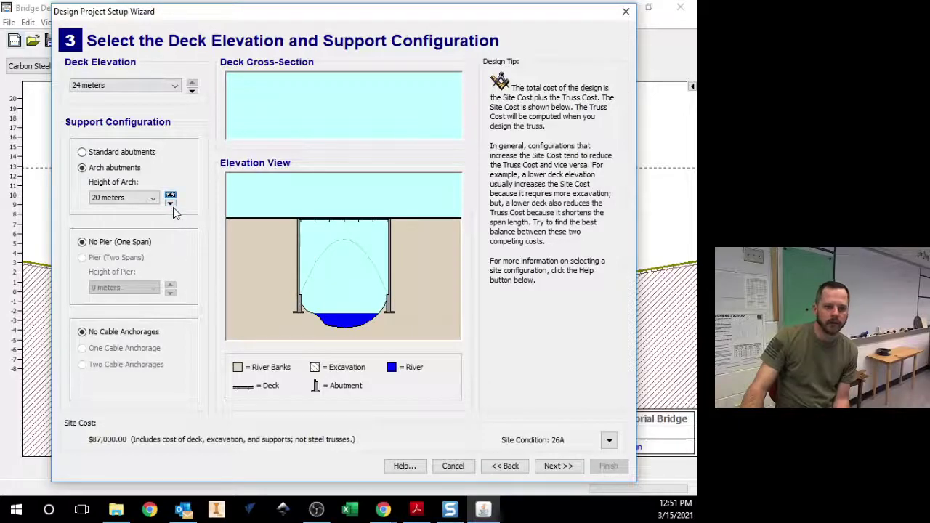
pyautogui.click(170, 204)
pyautogui.click(170, 204)
pyautogui.click(170, 205)
pyautogui.click(170, 204)
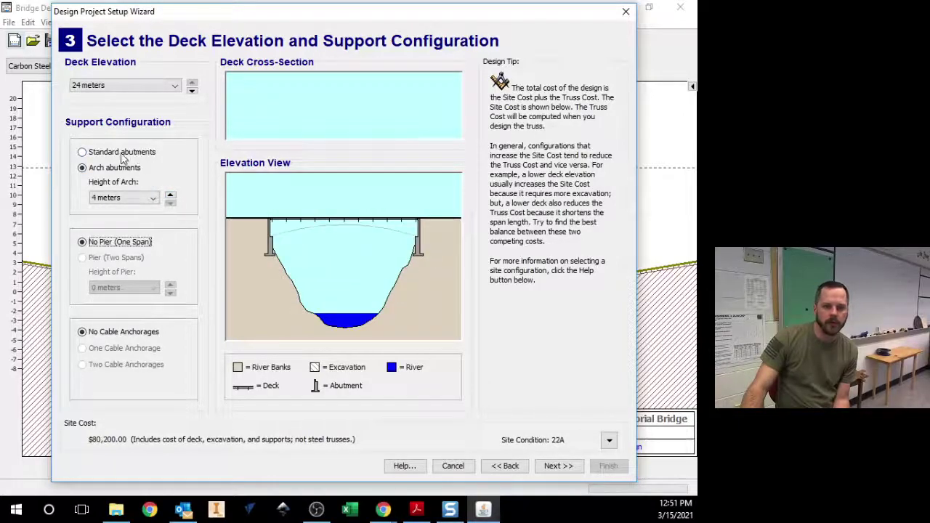
pyautogui.click(125, 153)
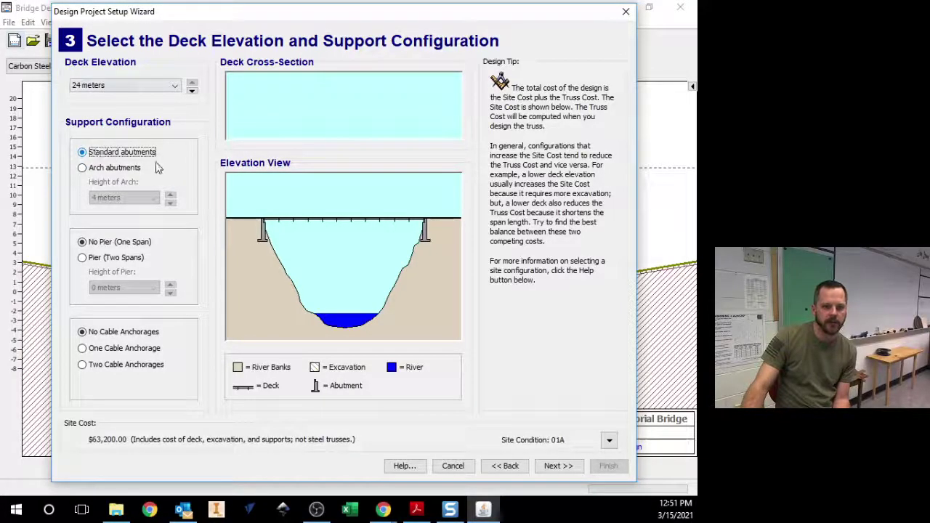
# - Try a center pier raised to 24 meters, then revert to a single span without a pier
pyautogui.click(123, 259)
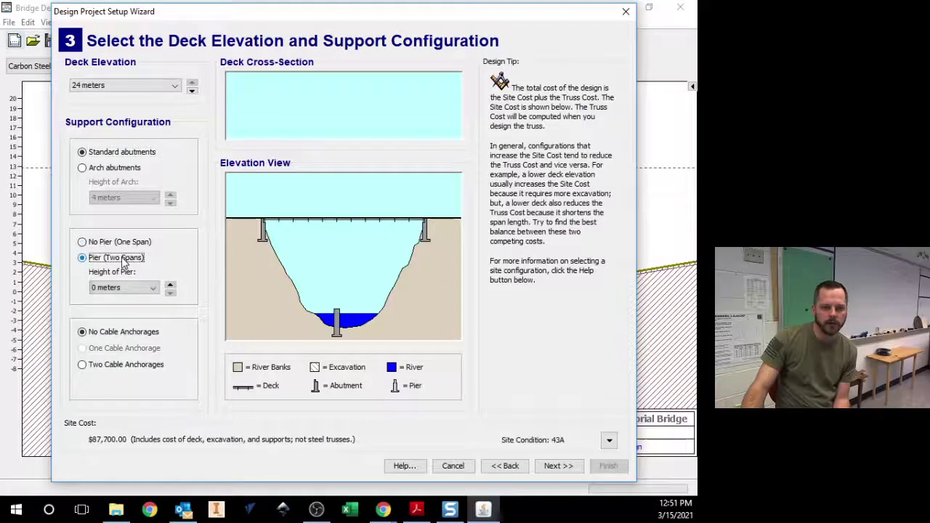
pyautogui.click(170, 287)
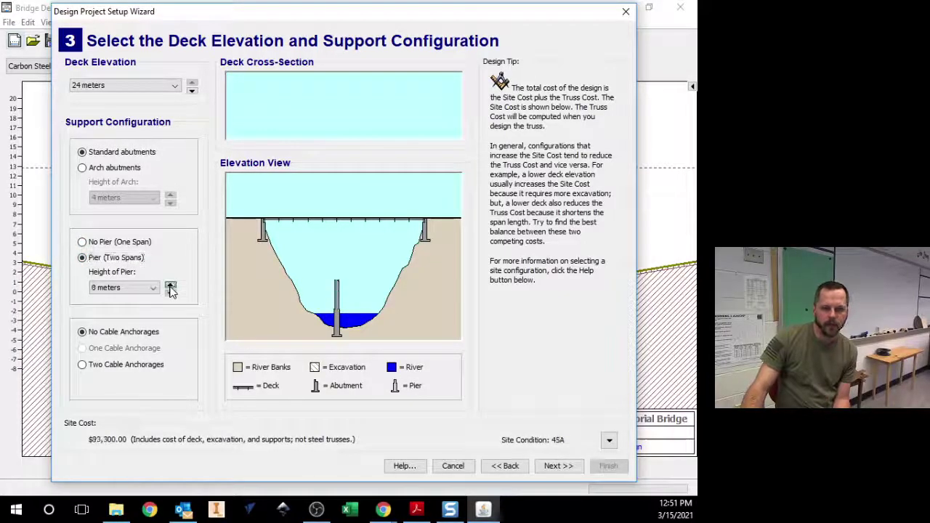
pyautogui.click(170, 287)
pyautogui.click(171, 287)
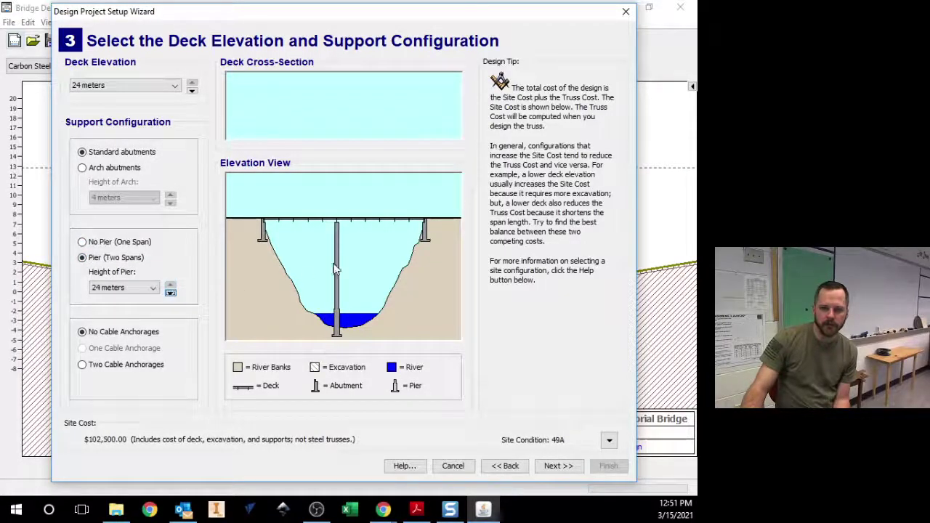
pyautogui.click(171, 292)
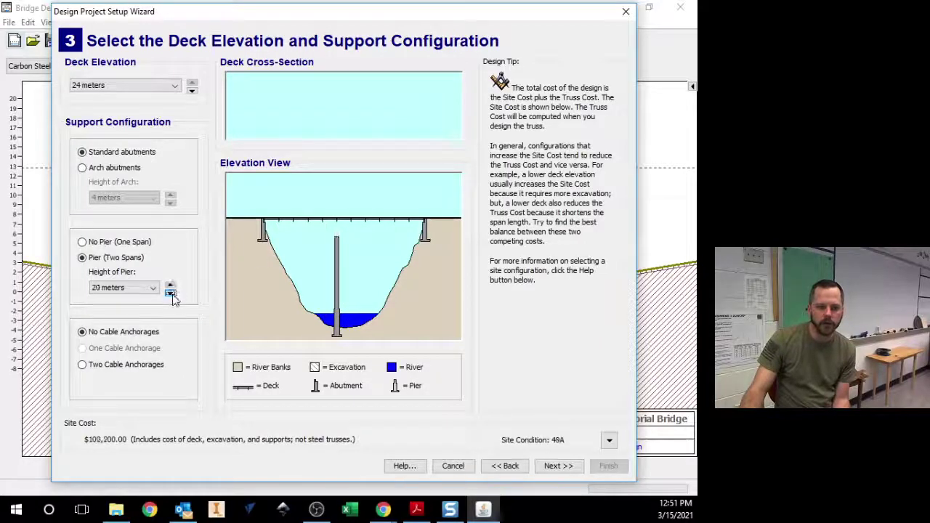
pyautogui.click(171, 292)
pyautogui.click(170, 291)
pyautogui.click(171, 292)
pyautogui.click(171, 292)
pyautogui.click(170, 292)
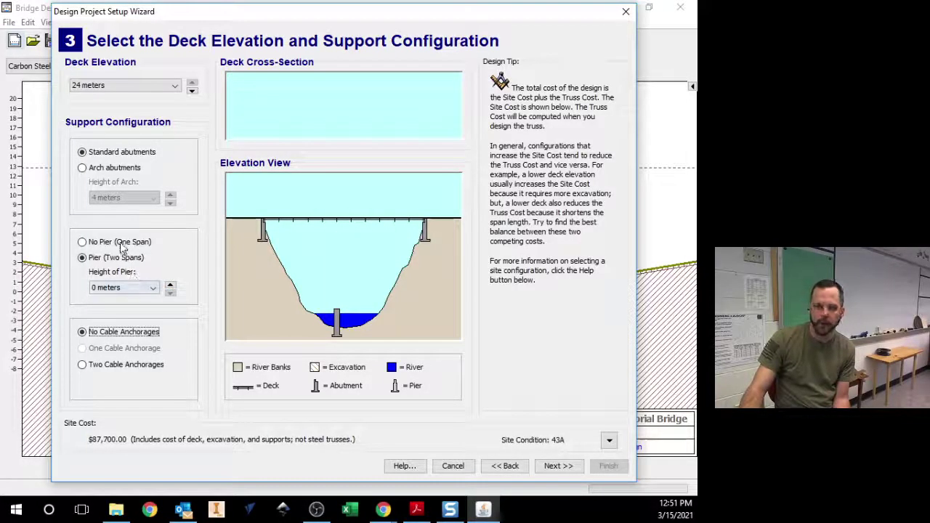
pyautogui.click(121, 244)
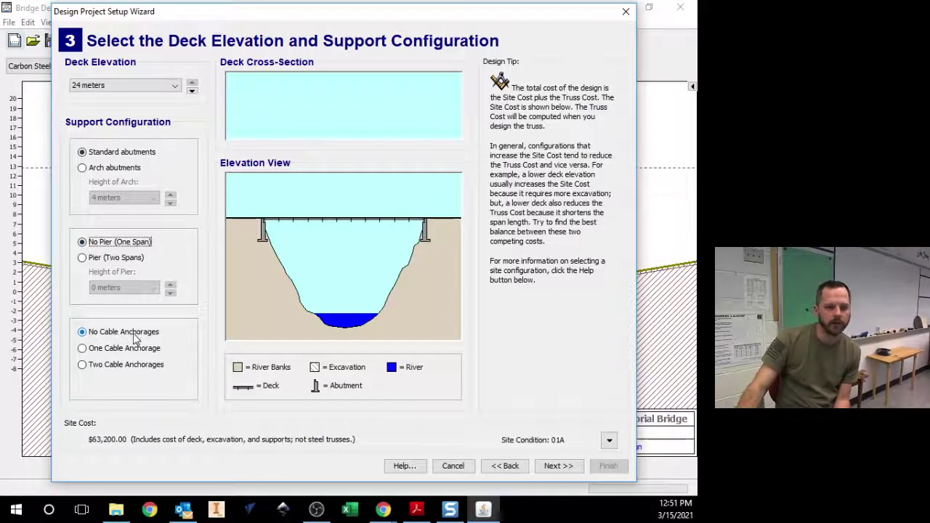
# - Compare one and two cable anchorages, then choose none for a $63,200 site cost
pyautogui.click(103, 349)
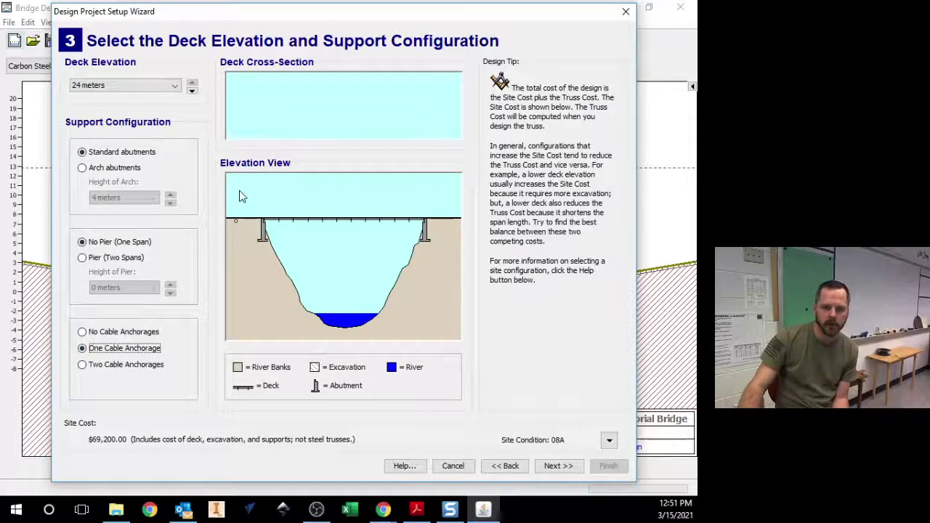
pyautogui.click(145, 365)
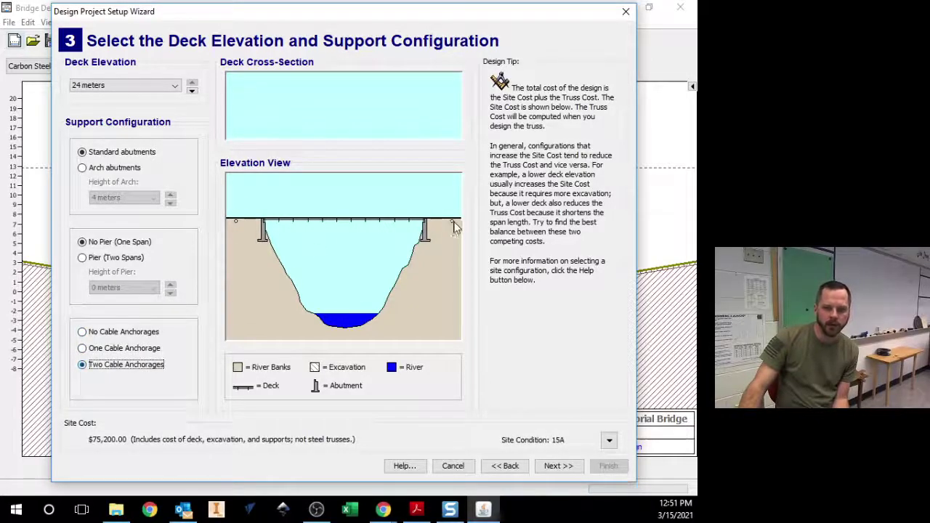
pyautogui.click(109, 333)
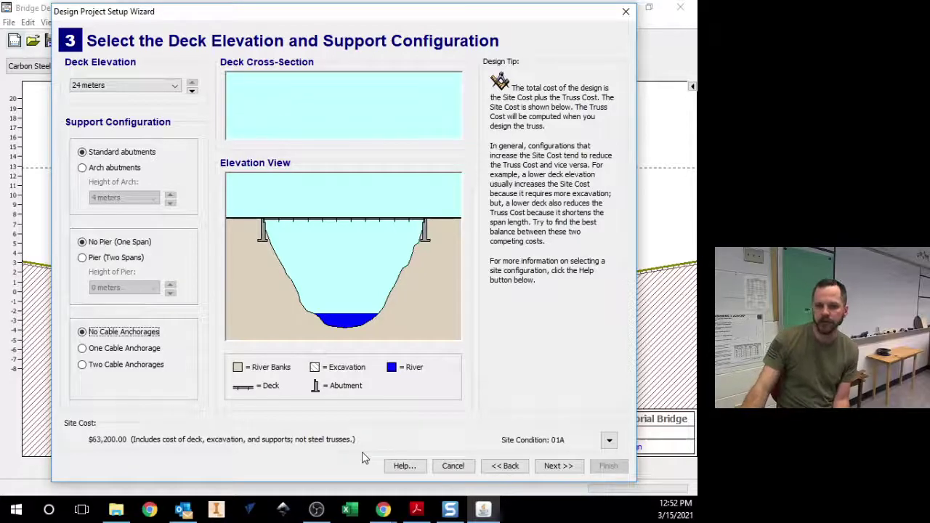
# - Advance to the template step and preview the Howe, Pratt and Warren through and deck trusses
pyautogui.click(558, 465)
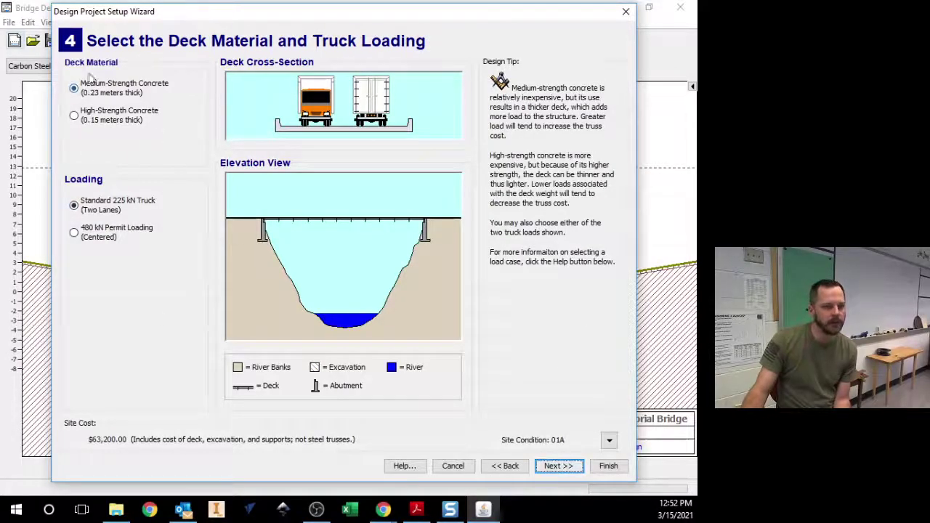
pyautogui.click(561, 469)
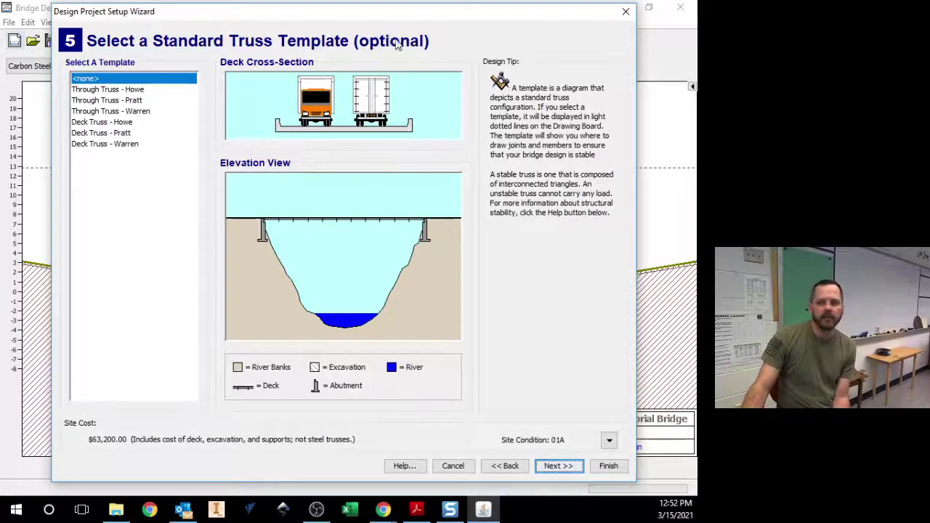
pyautogui.click(128, 90)
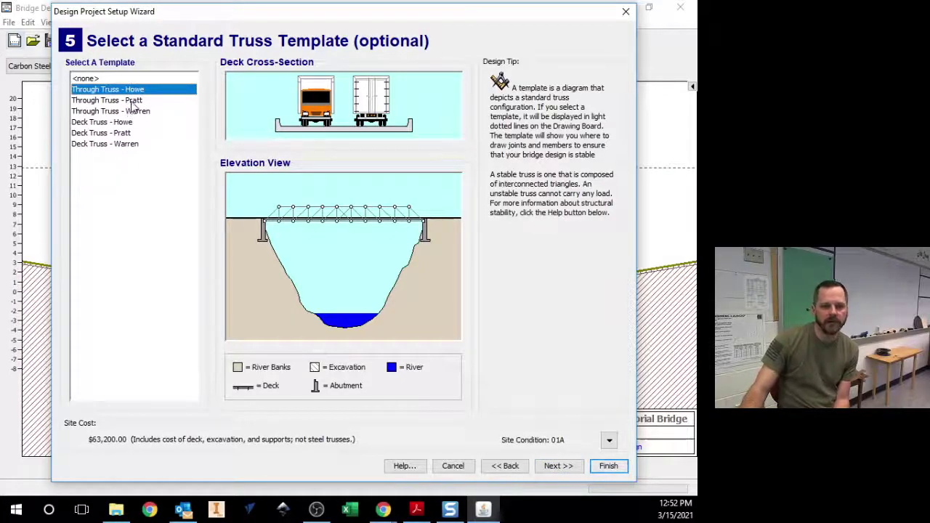
pyautogui.click(134, 101)
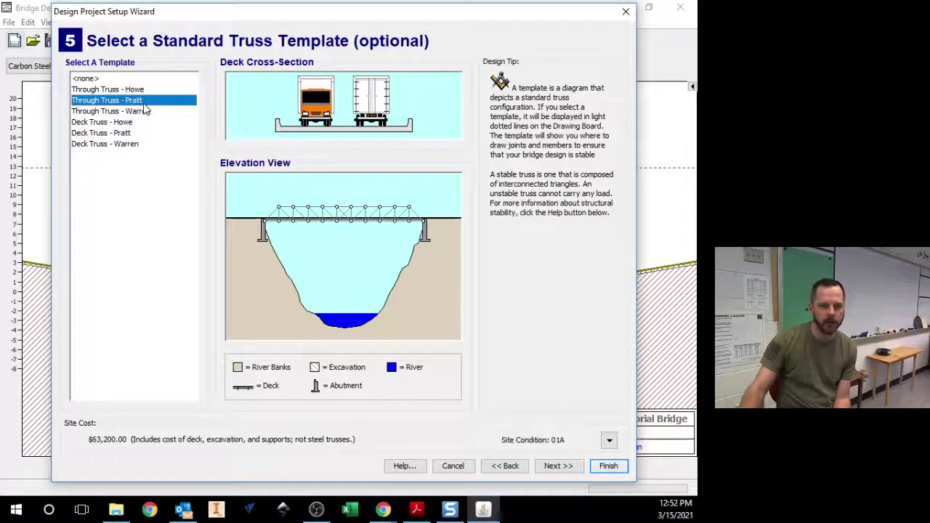
pyautogui.click(137, 112)
pyautogui.click(126, 123)
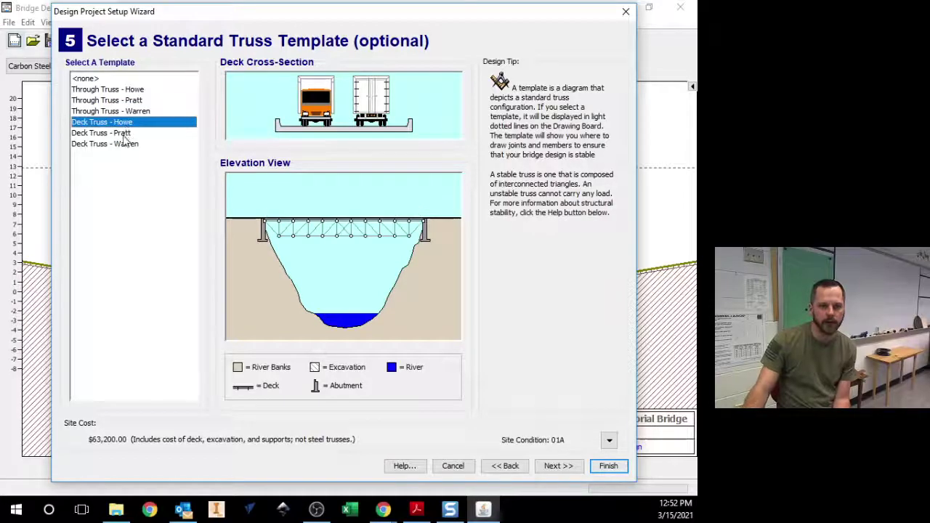
pyautogui.click(124, 135)
pyautogui.click(122, 146)
# - Revisit the template previews, then choose <none> and finish the setup
pyautogui.click(116, 124)
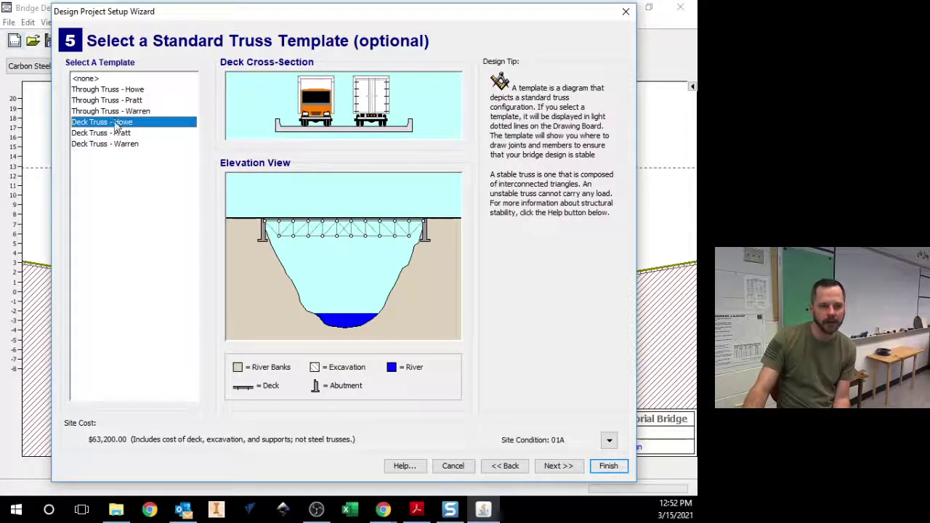
pyautogui.click(119, 111)
pyautogui.click(118, 100)
pyautogui.click(114, 89)
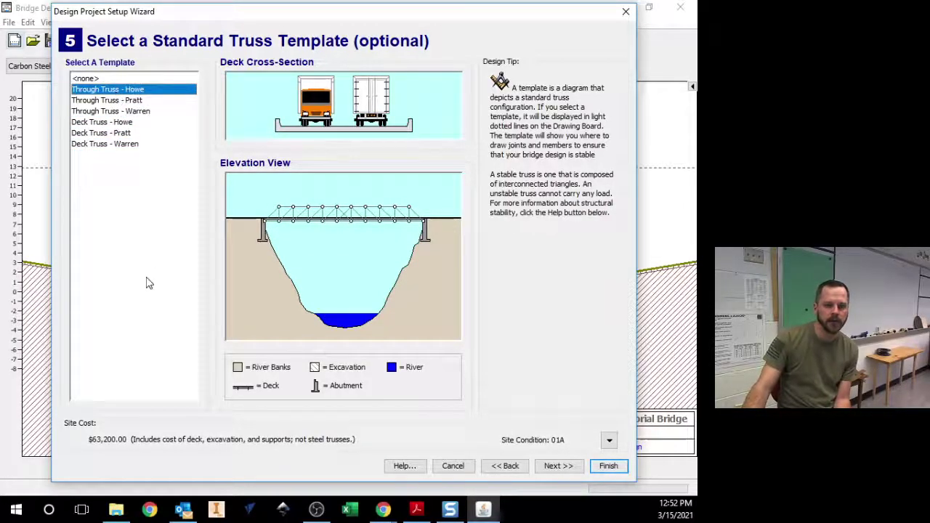
pyautogui.click(87, 78)
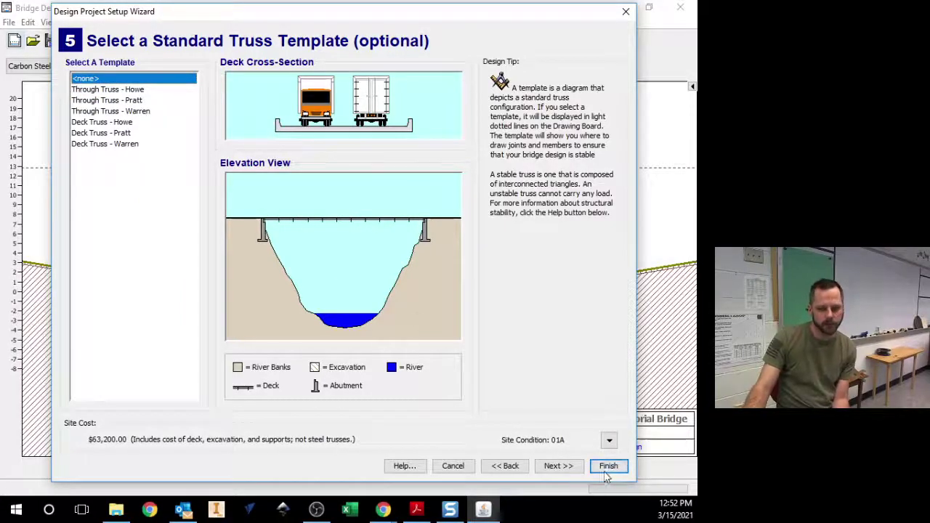
pyautogui.click(610, 471)
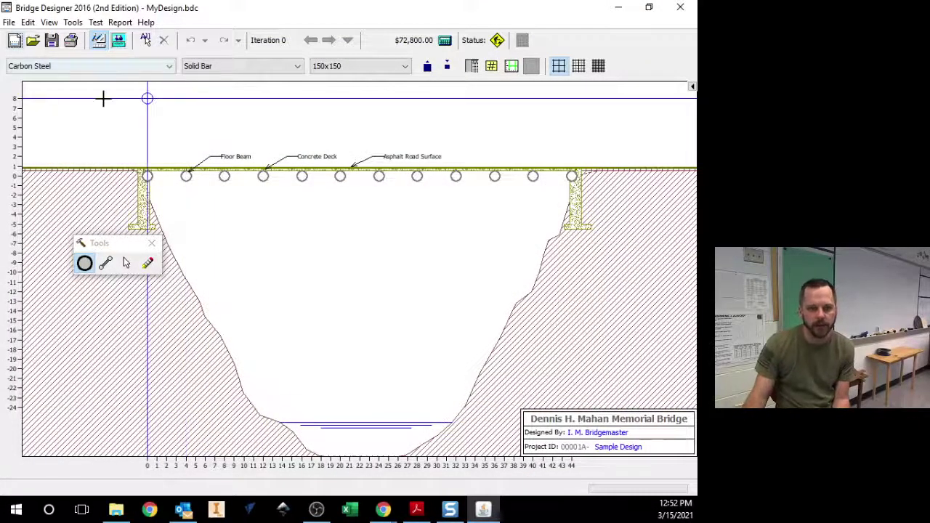
pyautogui.click(15, 42)
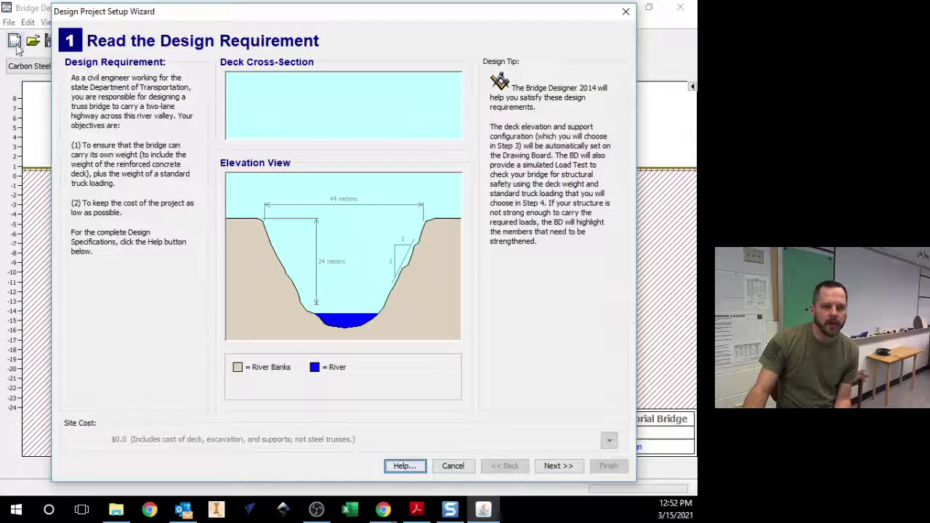
pyautogui.click(570, 468)
pyautogui.click(557, 466)
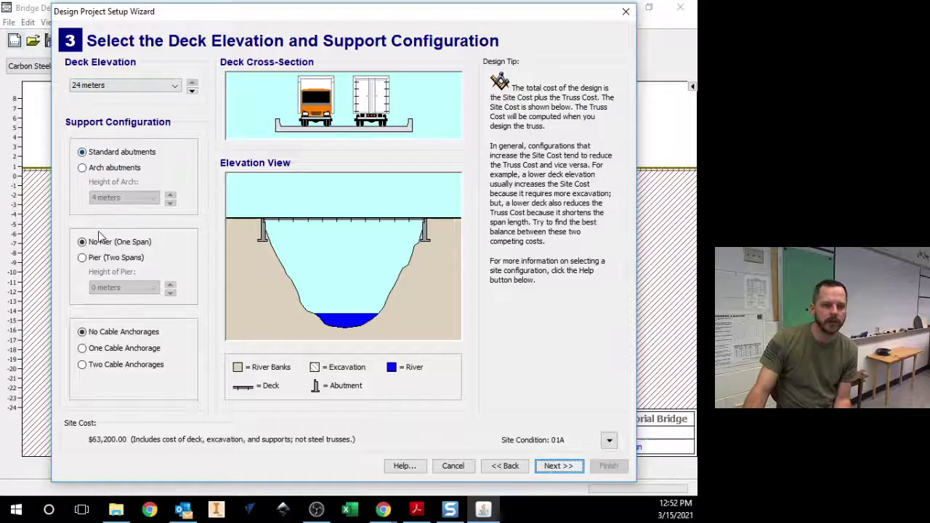
pyautogui.click(557, 467)
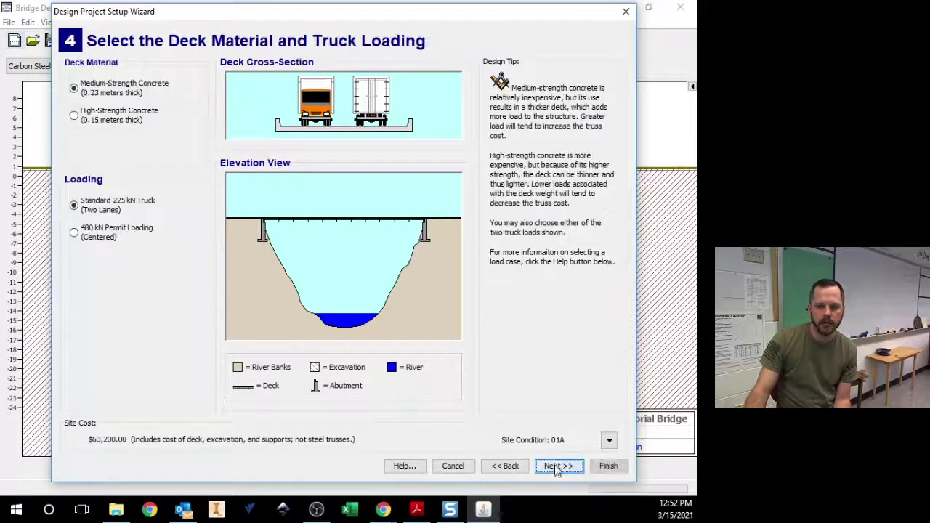
pyautogui.click(557, 467)
pyautogui.click(557, 467)
pyautogui.click(557, 467)
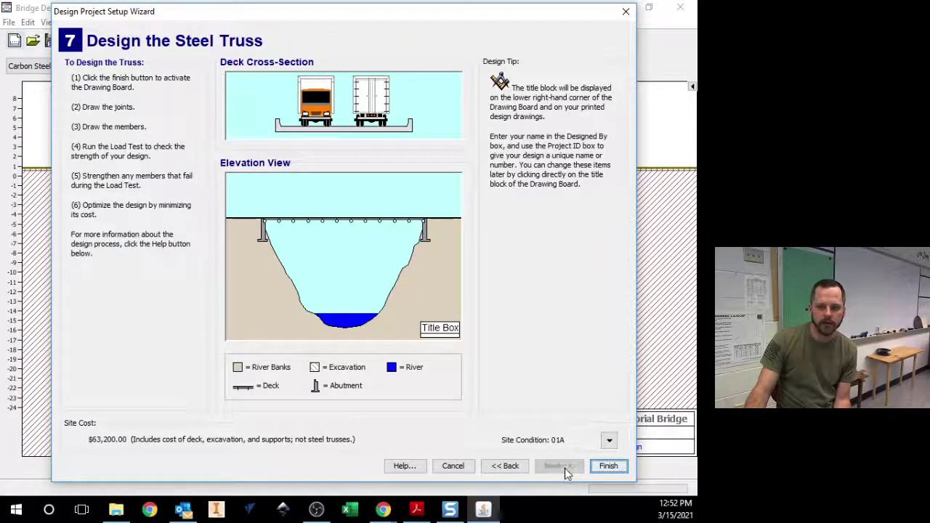
pyautogui.click(609, 466)
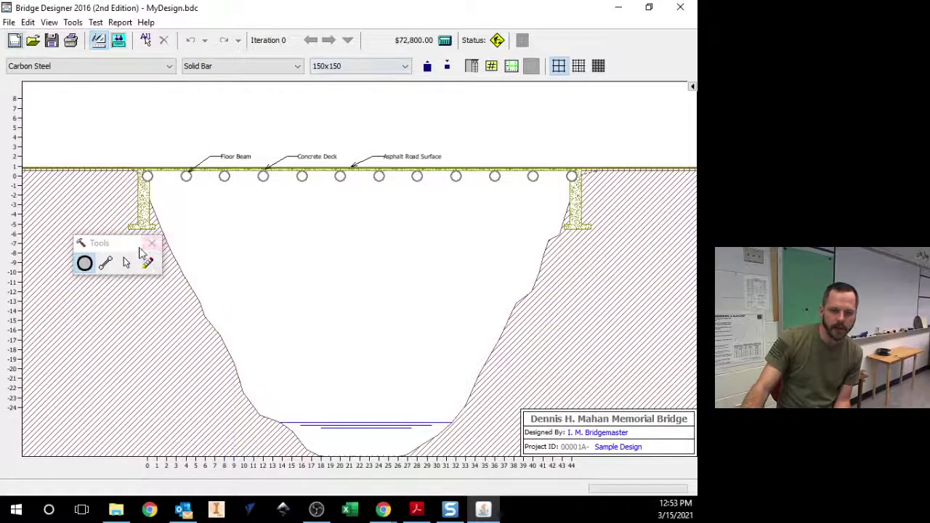
# - Draw a member along the deck between both abutments; the load test reports it unstable
pyautogui.moveTo(131, 251); pyautogui.dragTo(331, 301)
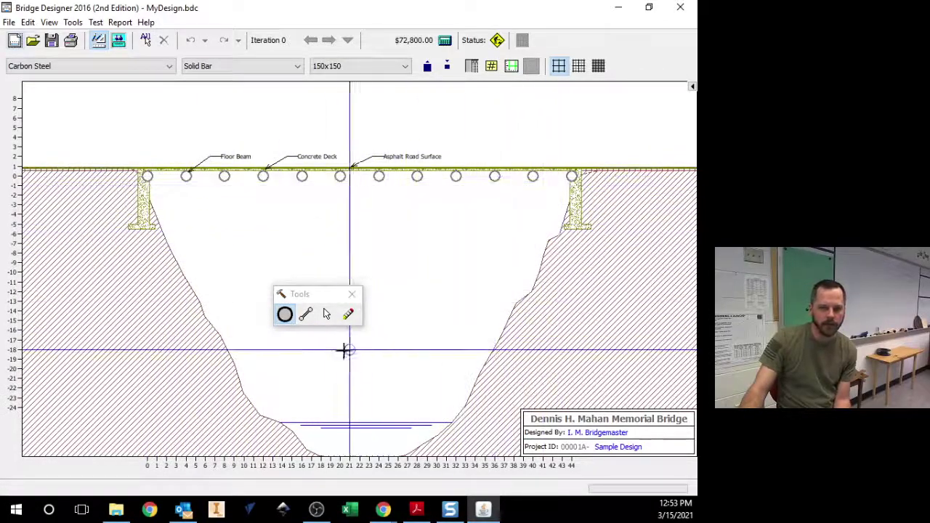
pyautogui.click(306, 314)
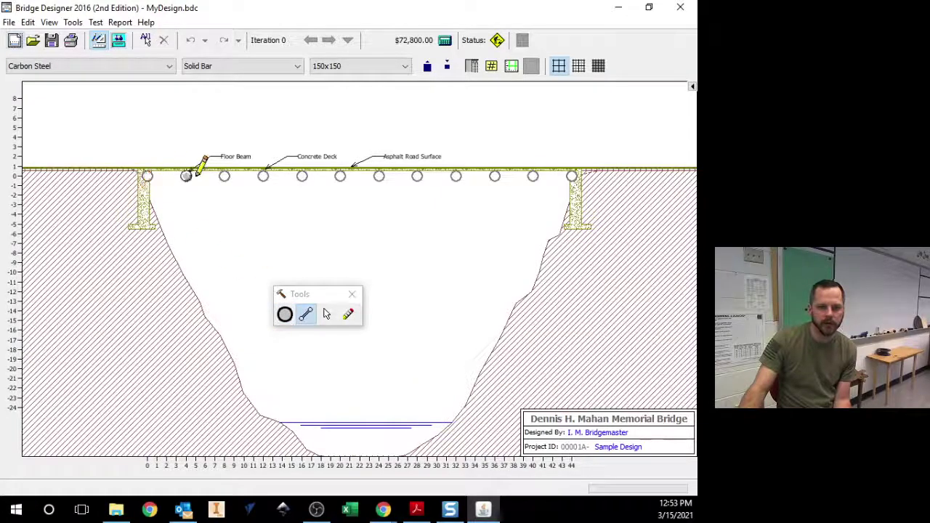
pyautogui.moveTo(196, 174)
pyautogui.mouseDown()
pyautogui.moveTo(458, 174)
pyautogui.moveTo(494, 216)
pyautogui.moveTo(547, 216)
pyautogui.moveTo(571, 177)
pyautogui.mouseUp()
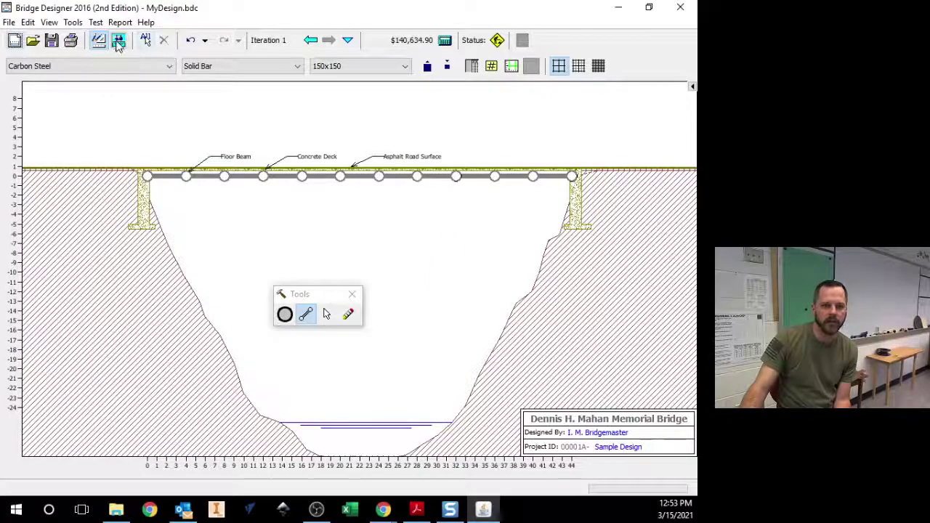
pyautogui.click(118, 41)
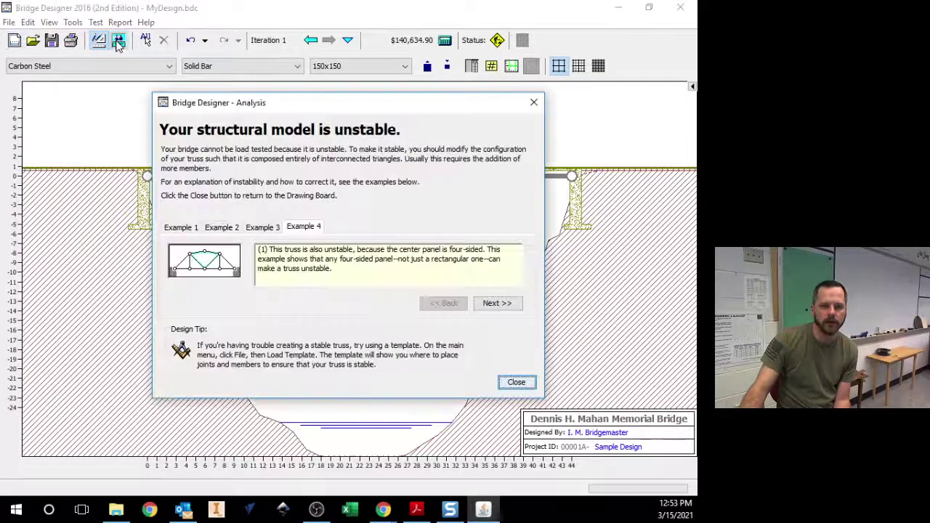
pyautogui.click(516, 382)
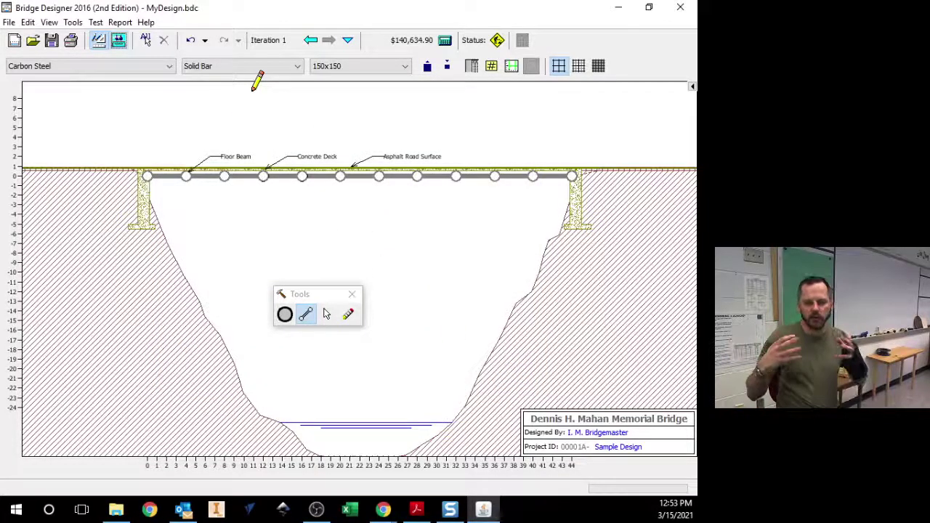
# - Place six arched joints above the deck from the left abutment to the right
pyautogui.click(285, 313)
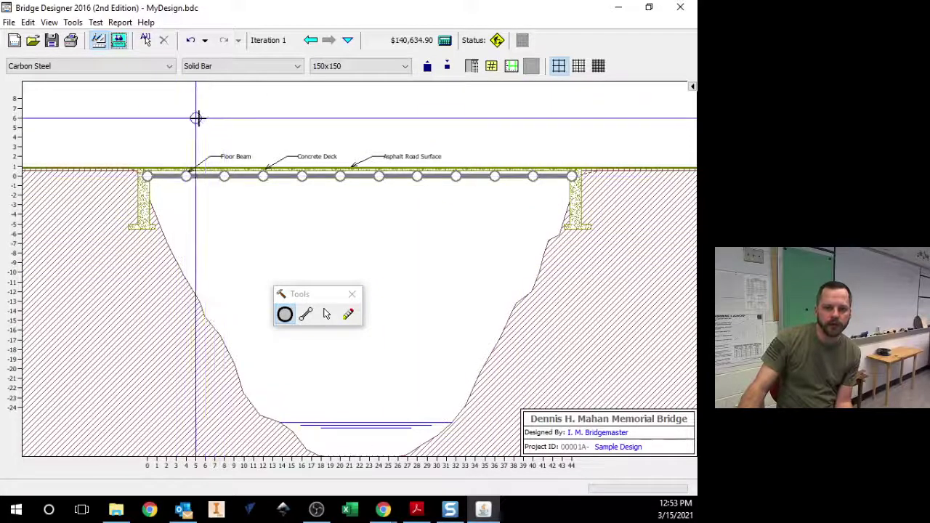
pyautogui.click(186, 138)
pyautogui.click(263, 118)
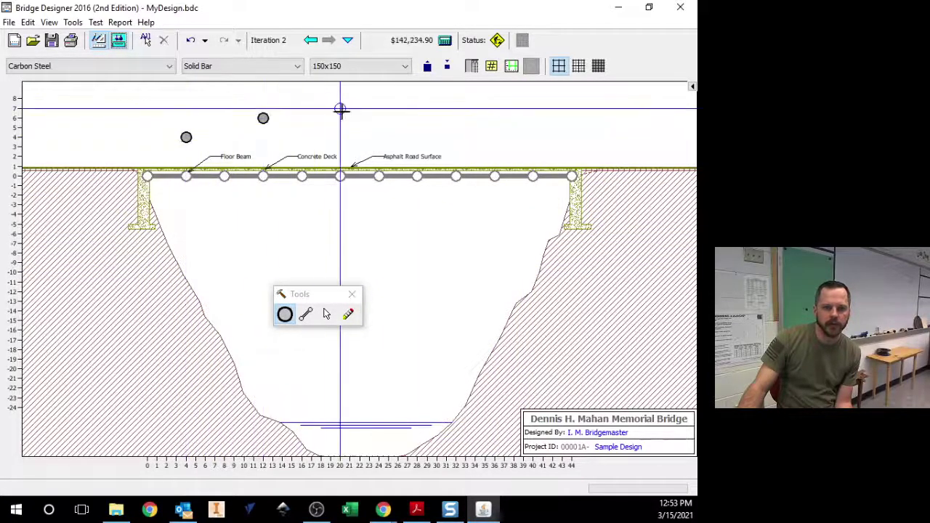
pyautogui.click(340, 109)
pyautogui.click(427, 118)
pyautogui.click(513, 128)
pyautogui.click(561, 138)
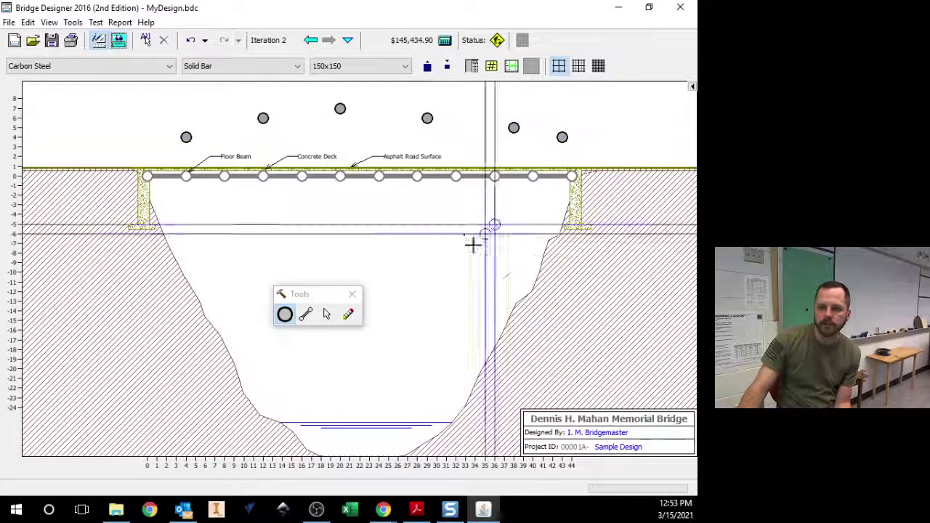
pyautogui.click(304, 314)
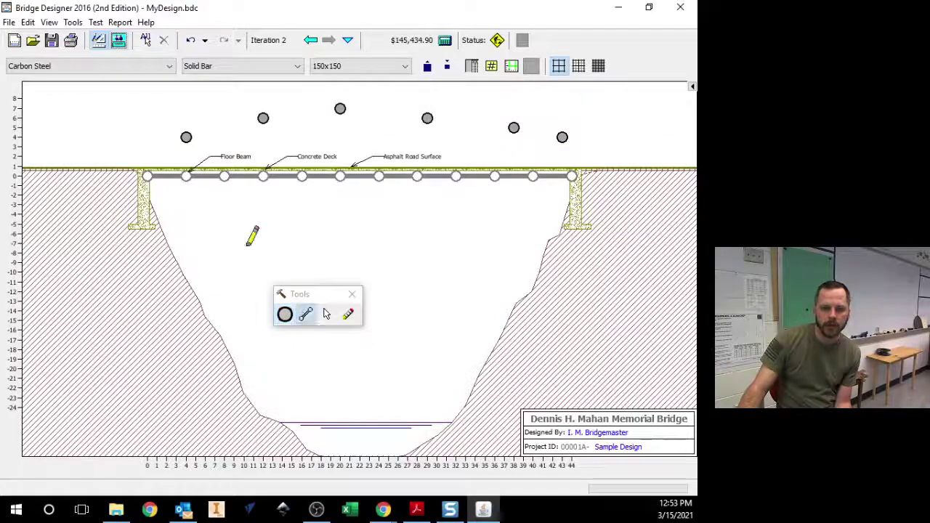
# - Place five joints below the deck at about -6 and -5 elevation
pyautogui.click(285, 314)
pyautogui.click(205, 233)
pyautogui.click(291, 233)
pyautogui.click(379, 233)
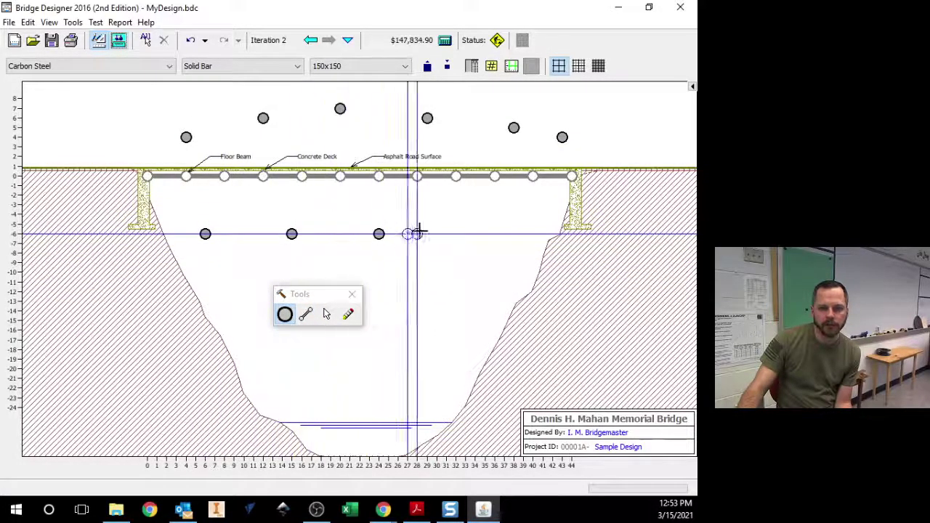
pyautogui.click(475, 225)
pyautogui.click(532, 225)
pyautogui.click(305, 314)
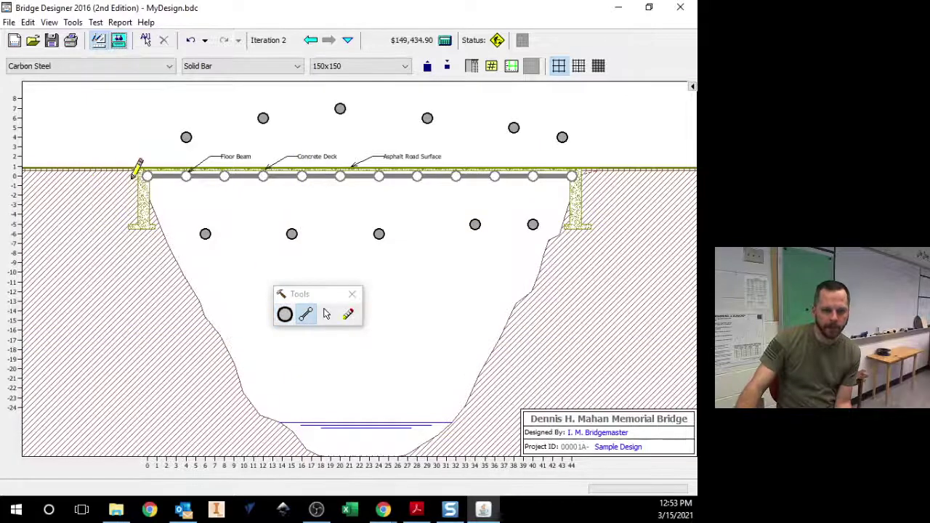
# - Draw the lower web members zigzagging between the deck joints and the joints below
pyautogui.moveTo(147, 176)
pyautogui.mouseDown()
pyautogui.moveTo(187, 191)
pyautogui.moveTo(205, 234)
pyautogui.moveTo(224, 176)
pyautogui.mouseUp()
pyautogui.moveTo(224, 176); pyautogui.dragTo(291, 233)
pyautogui.moveTo(291, 233); pyautogui.dragTo(301, 176)
pyautogui.moveTo(302, 176)
pyautogui.mouseDown()
pyautogui.moveTo(375, 222)
pyautogui.moveTo(378, 234)
pyautogui.mouseUp()
pyautogui.moveTo(378, 233)
pyautogui.mouseDown()
pyautogui.moveTo(410, 189)
pyautogui.moveTo(432, 190)
pyautogui.moveTo(416, 175)
pyautogui.mouseUp()
pyautogui.moveTo(416, 176)
pyautogui.mouseDown()
pyautogui.moveTo(483, 210)
pyautogui.moveTo(474, 225)
pyautogui.mouseUp()
pyautogui.moveTo(474, 224)
pyautogui.mouseDown()
pyautogui.moveTo(504, 168)
pyautogui.moveTo(494, 176)
pyautogui.mouseUp()
pyautogui.moveTo(493, 176)
pyautogui.mouseDown()
pyautogui.moveTo(535, 214)
pyautogui.moveTo(532, 225)
pyautogui.mouseUp()
pyautogui.moveTo(532, 224)
pyautogui.mouseDown()
pyautogui.moveTo(572, 167)
pyautogui.moveTo(571, 175)
pyautogui.mouseUp()
pyautogui.moveTo(571, 176); pyautogui.dragTo(562, 137)
# - Connect the upper joints into the top chord and web, then draw the bottom chord
pyautogui.moveTo(562, 137); pyautogui.dragTo(533, 175)
pyautogui.moveTo(533, 176); pyautogui.dragTo(513, 128)
pyautogui.moveTo(514, 128)
pyautogui.mouseDown()
pyautogui.moveTo(441, 154)
pyautogui.moveTo(467, 155)
pyautogui.moveTo(428, 119)
pyautogui.moveTo(378, 175)
pyautogui.mouseUp()
pyautogui.moveTo(379, 176); pyautogui.dragTo(340, 108)
pyautogui.moveTo(339, 108)
pyautogui.mouseDown()
pyautogui.moveTo(340, 176)
pyautogui.moveTo(273, 166)
pyautogui.moveTo(265, 111)
pyautogui.moveTo(188, 168)
pyautogui.moveTo(187, 138)
pyautogui.moveTo(263, 118)
pyautogui.mouseUp()
pyautogui.moveTo(186, 136); pyautogui.dragTo(147, 176)
pyautogui.moveTo(263, 117); pyautogui.dragTo(340, 109)
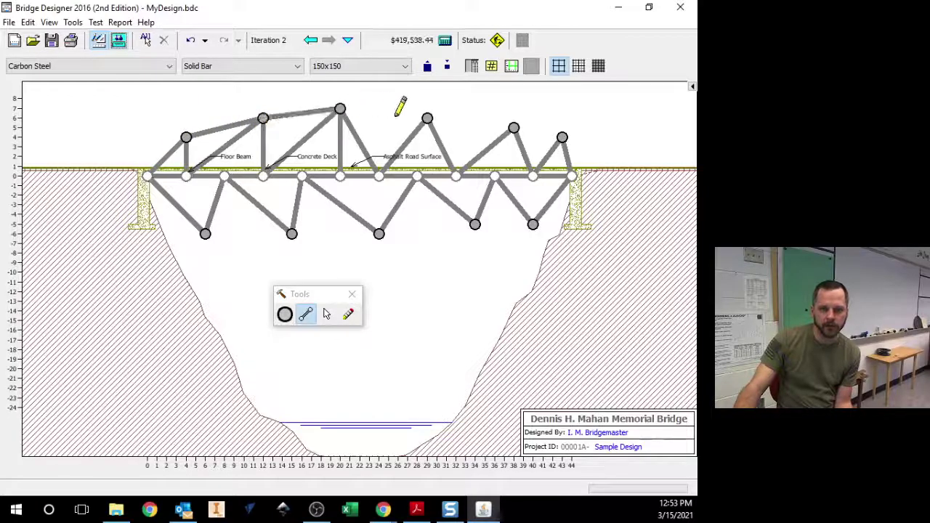
pyautogui.moveTo(438, 117); pyautogui.dragTo(428, 118)
pyautogui.moveTo(428, 118)
pyautogui.mouseDown()
pyautogui.moveTo(476, 114)
pyautogui.moveTo(562, 137)
pyautogui.mouseUp()
pyautogui.moveTo(532, 224); pyautogui.dragTo(378, 233)
pyautogui.moveTo(378, 233); pyautogui.dragTo(205, 233)
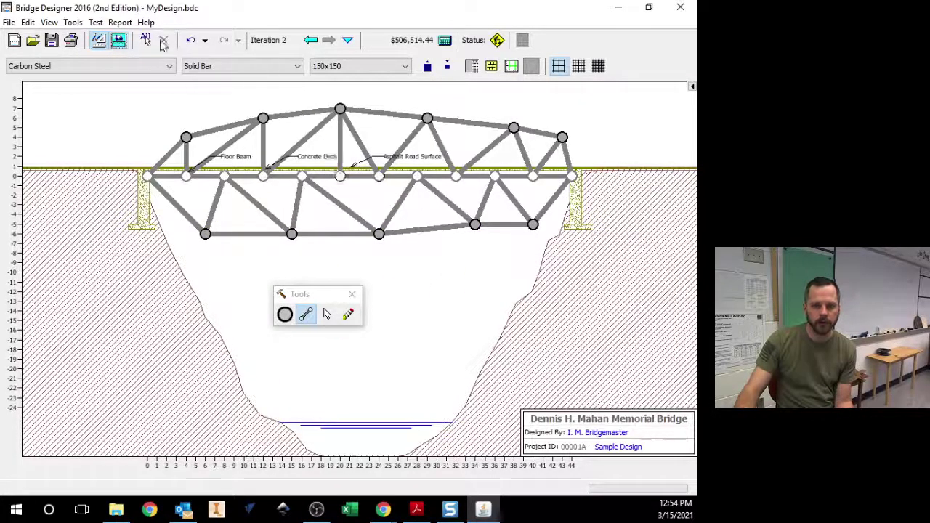
# - Load-test the truss, see it fail, and return to drafting with failed top-chord members red
pyautogui.click(118, 42)
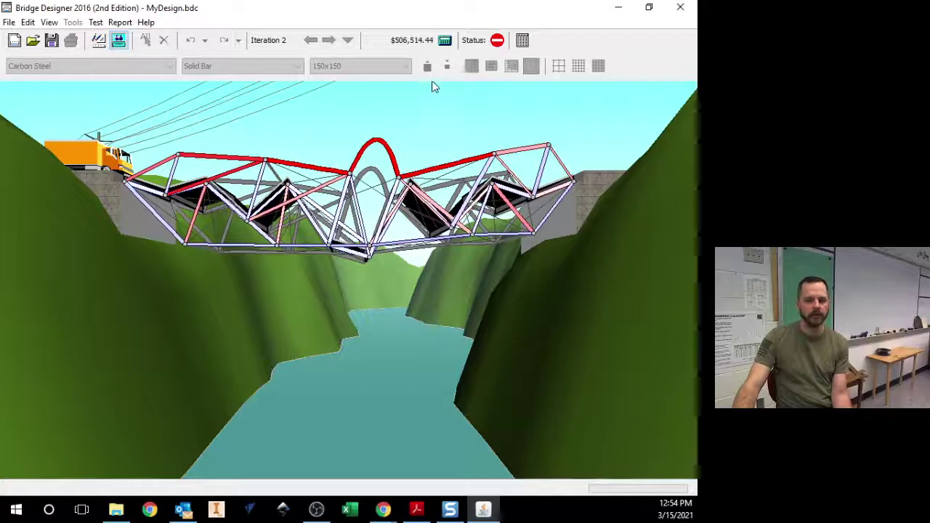
pyautogui.click(100, 42)
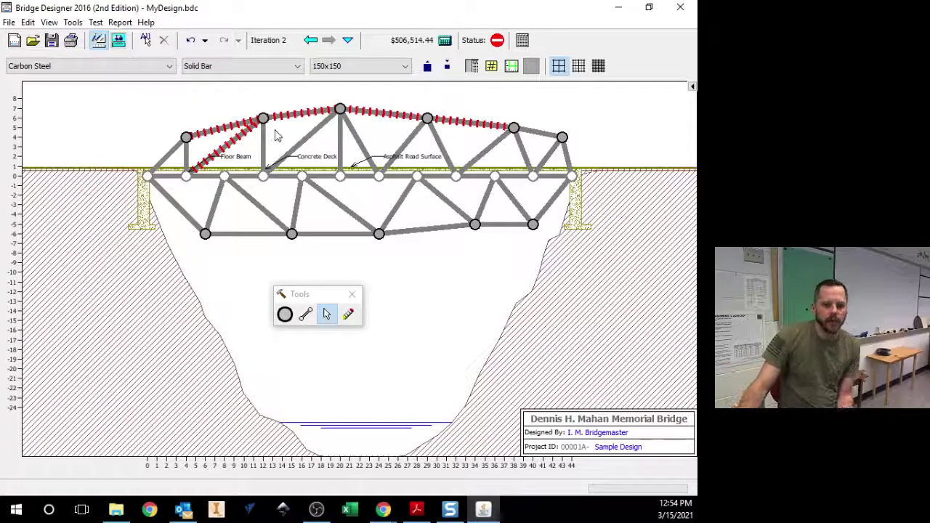
# - Place four joints at elevation 8 above the failing top chord
pyautogui.click(285, 314)
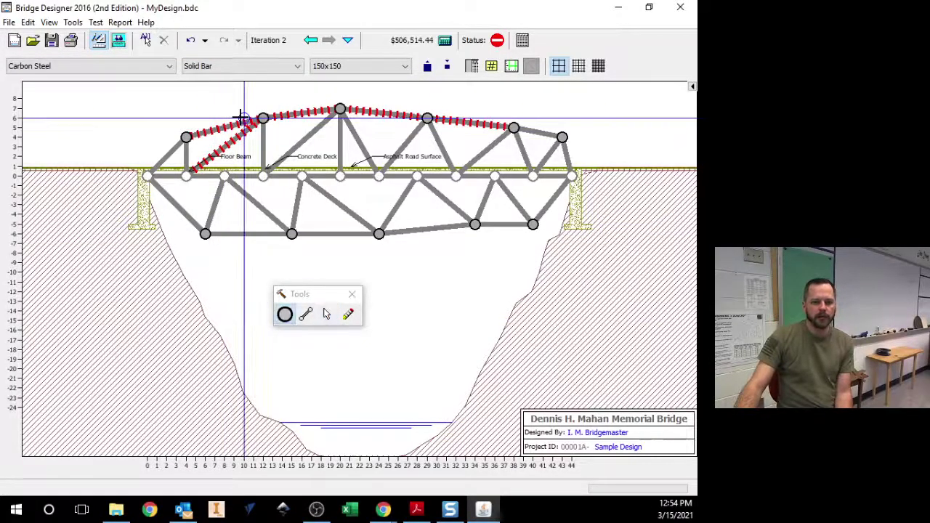
pyautogui.click(214, 98)
pyautogui.click(292, 98)
pyautogui.click(369, 98)
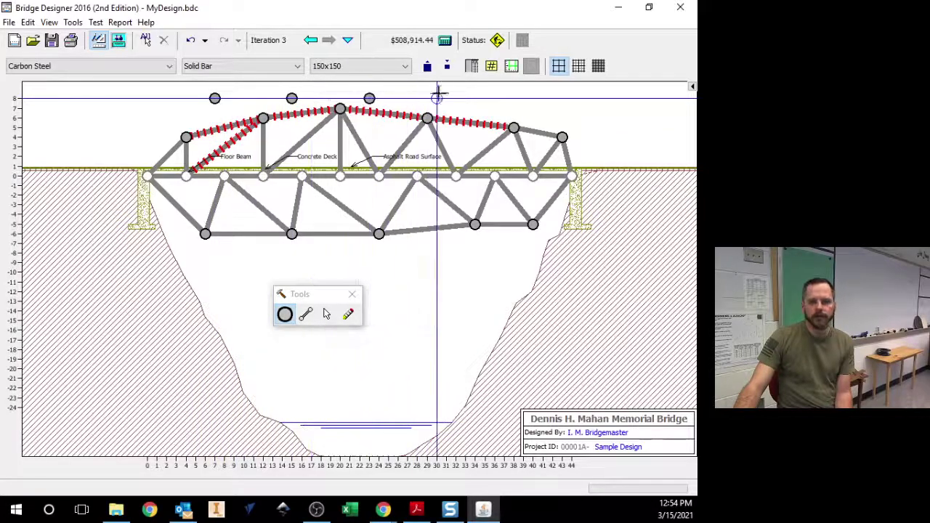
pyautogui.click(465, 98)
# - Tie the four high joints into the truss with members, including a long diagonal
pyautogui.click(305, 313)
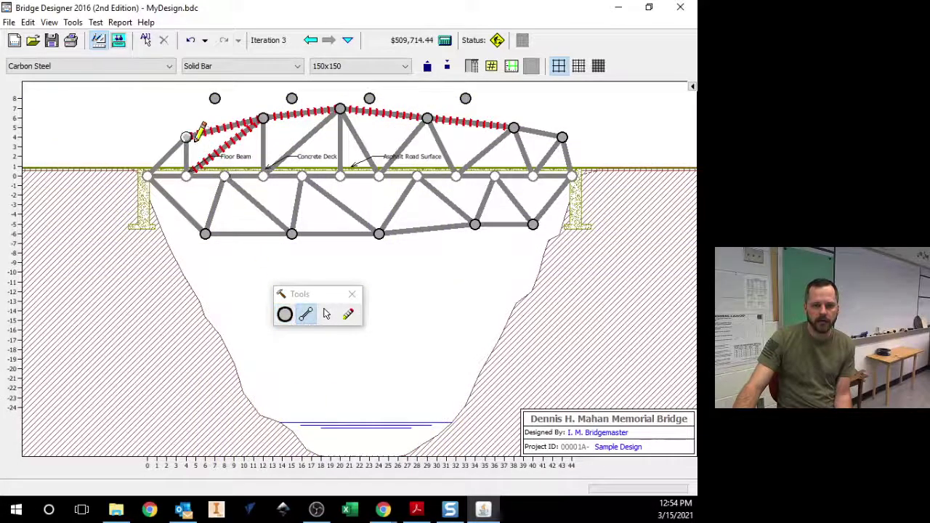
pyautogui.moveTo(186, 137)
pyautogui.mouseDown()
pyautogui.moveTo(215, 98)
pyautogui.moveTo(262, 118)
pyautogui.moveTo(291, 98)
pyautogui.moveTo(340, 109)
pyautogui.moveTo(369, 98)
pyautogui.moveTo(465, 98)
pyautogui.moveTo(513, 128)
pyautogui.mouseUp()
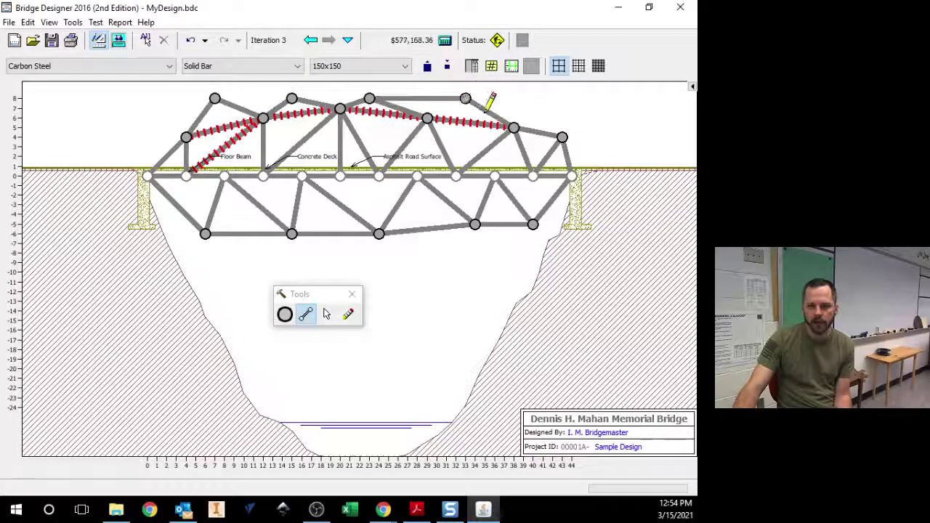
pyautogui.moveTo(465, 98); pyautogui.dragTo(427, 118)
pyautogui.moveTo(369, 98); pyautogui.dragTo(291, 98)
pyautogui.moveTo(291, 98)
pyautogui.mouseDown()
pyautogui.moveTo(213, 95)
pyautogui.moveTo(185, 174)
pyautogui.moveTo(349, 109)
pyautogui.moveTo(340, 109)
pyautogui.mouseUp()
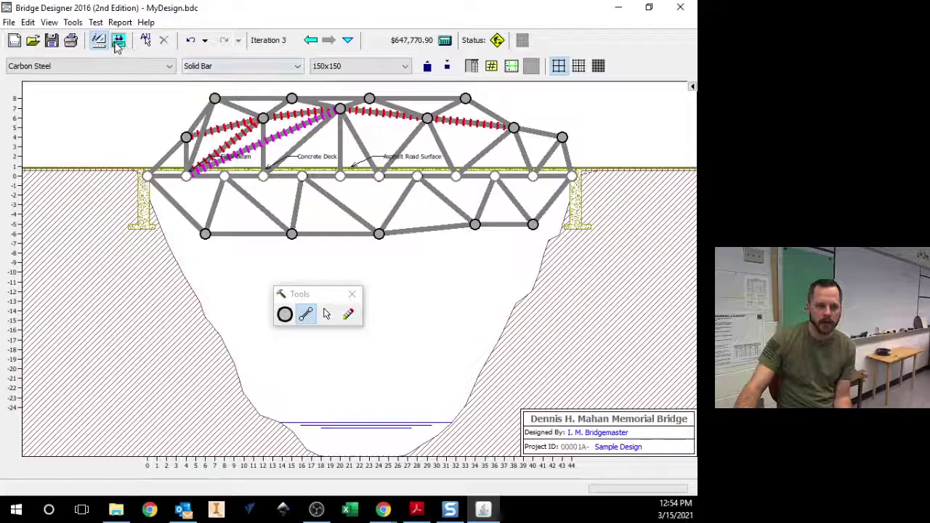
# - Load-test the revised truss and note the long diagonal failing slenderness, marked magenta
pyautogui.click(117, 44)
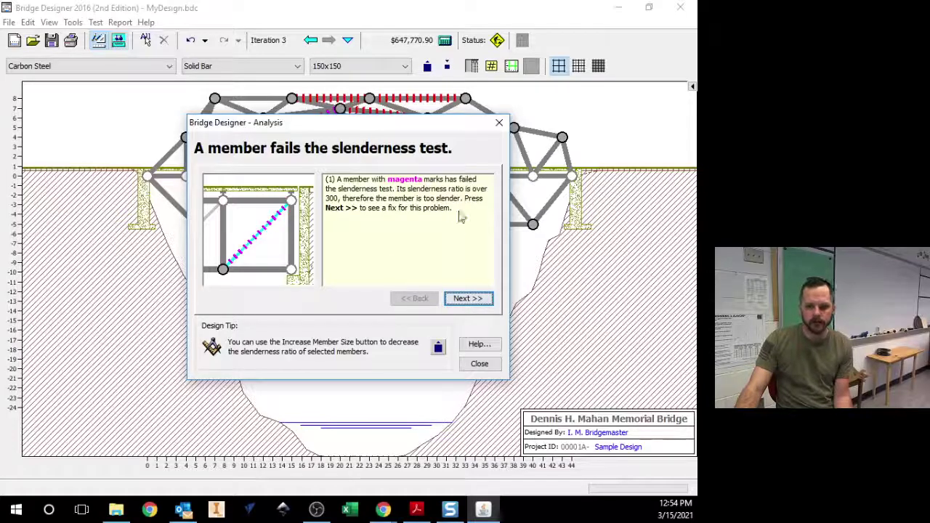
pyautogui.click(479, 363)
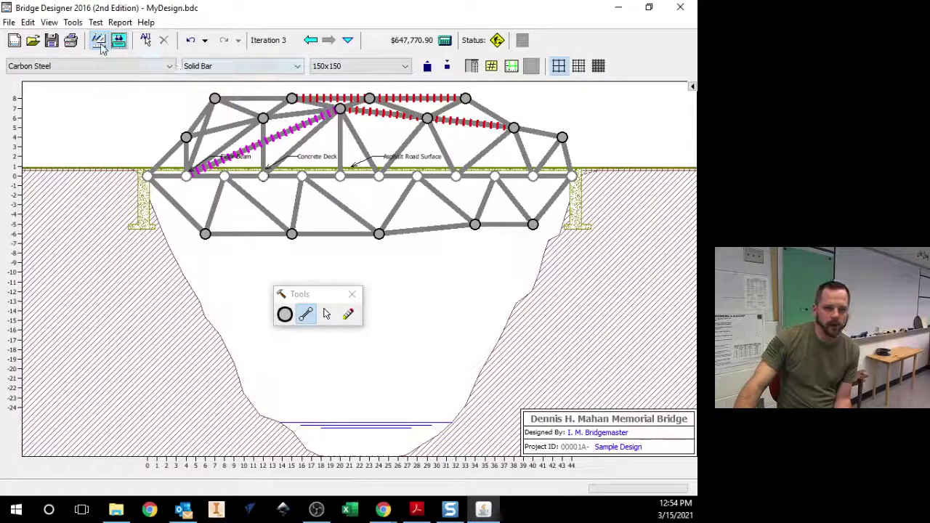
# - Switch to member-selection mode and close the floating drawing tools
pyautogui.click(327, 317)
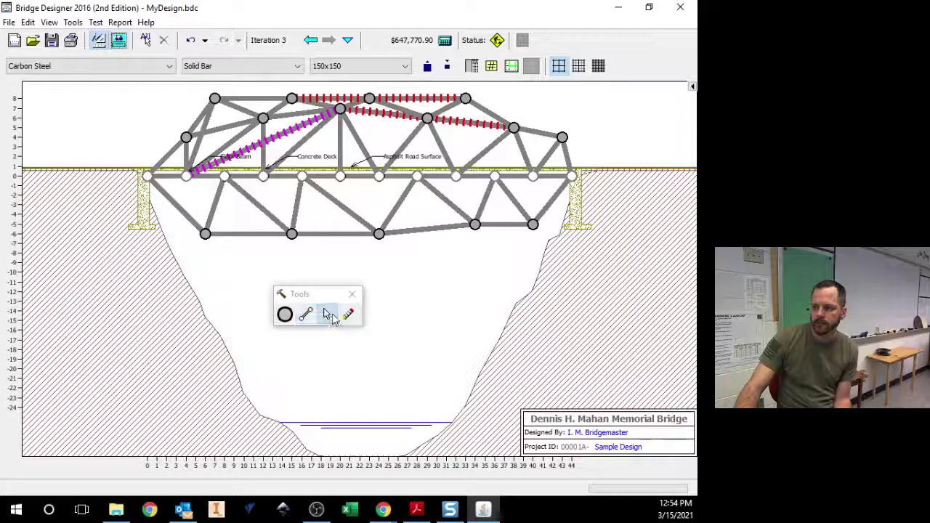
pyautogui.moveTo(310, 296); pyautogui.dragTo(255, 257)
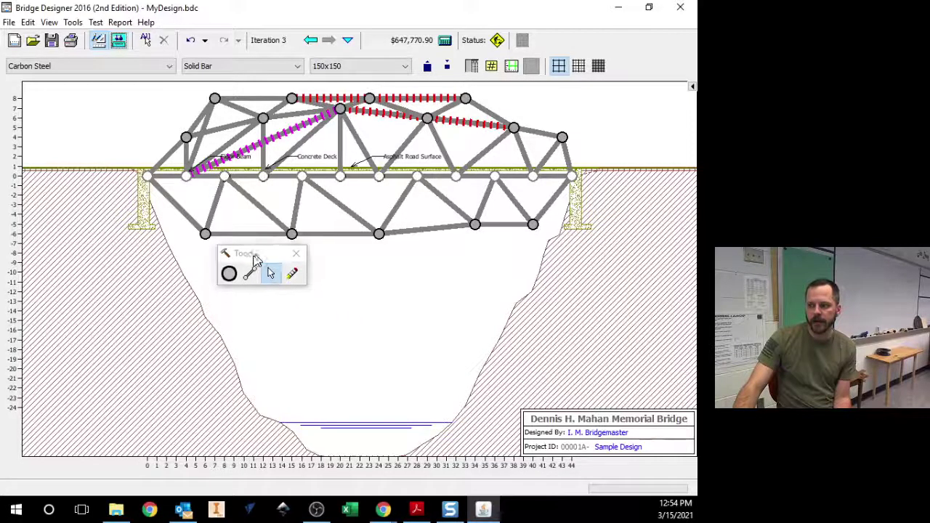
pyautogui.click(296, 253)
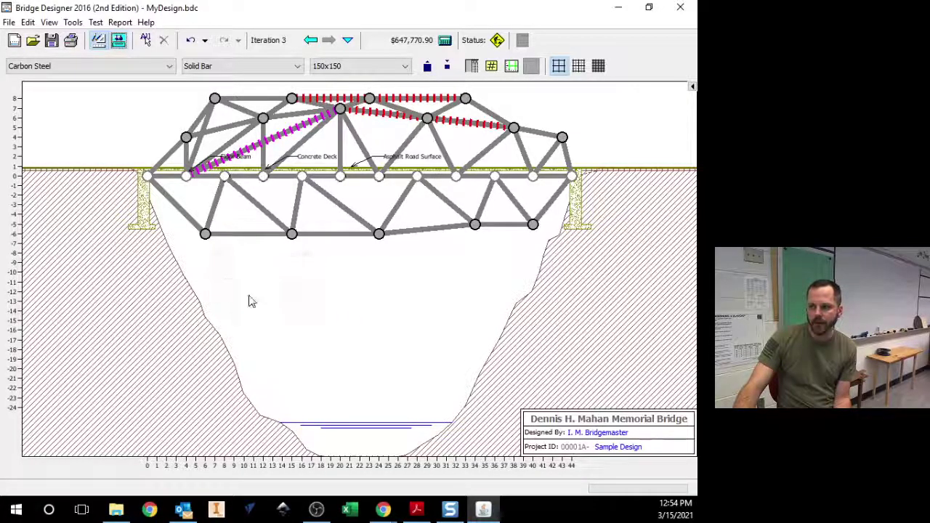
pyautogui.click(72, 23)
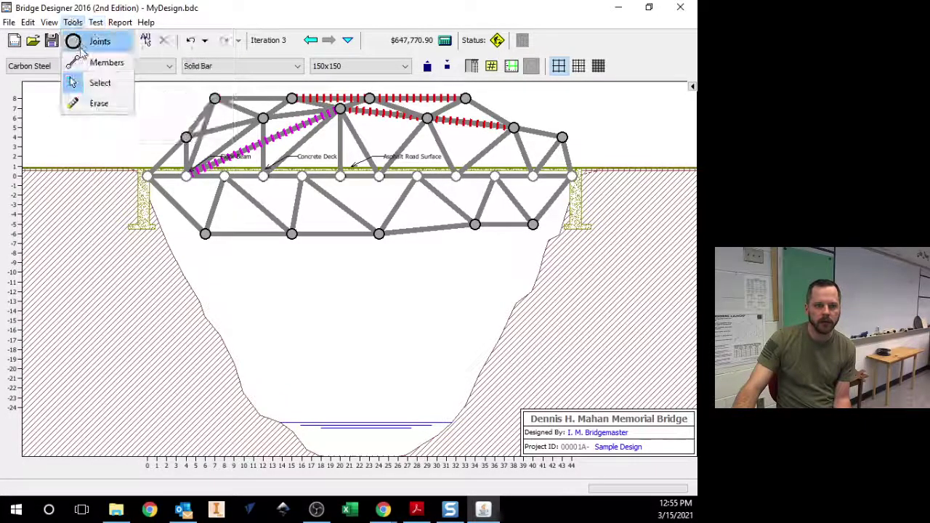
pyautogui.click(80, 83)
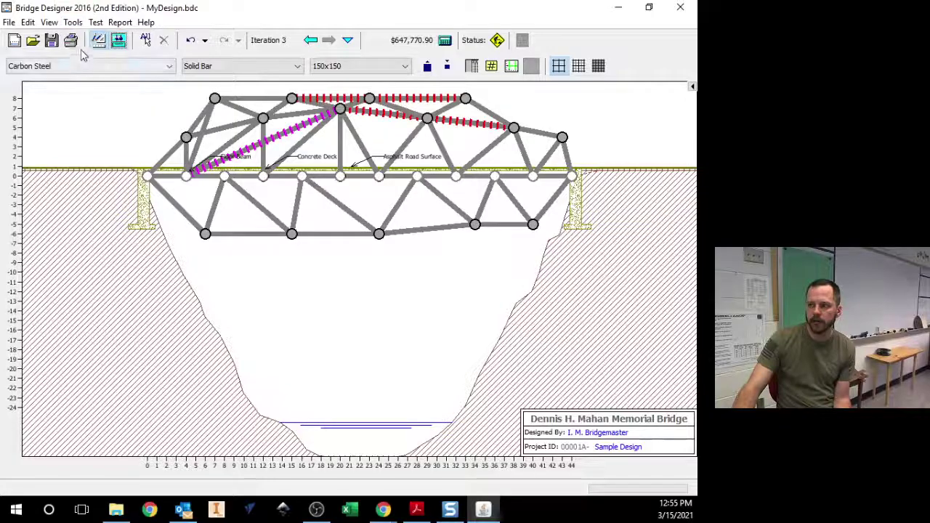
# - Restore the drawing tools via View > Tools and select the slender magenta diagonal, member 56
pyautogui.click(48, 23)
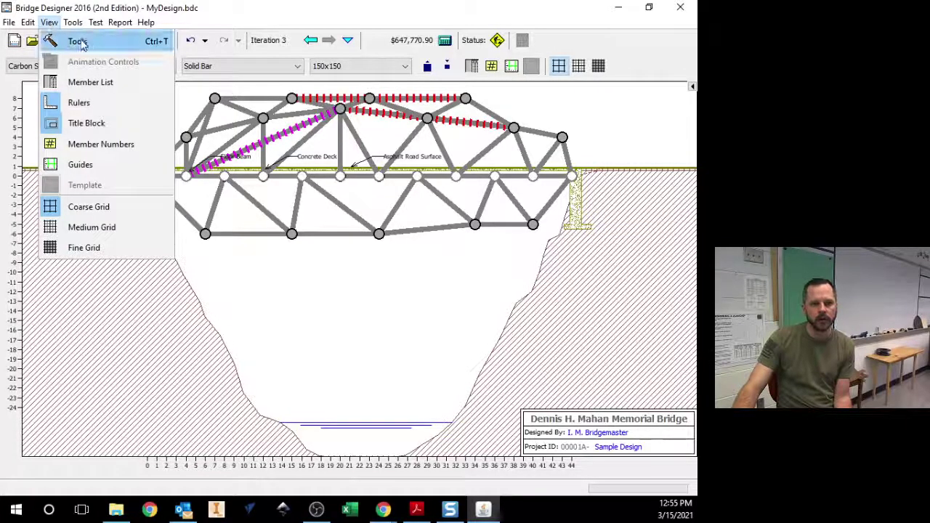
pyautogui.click(78, 41)
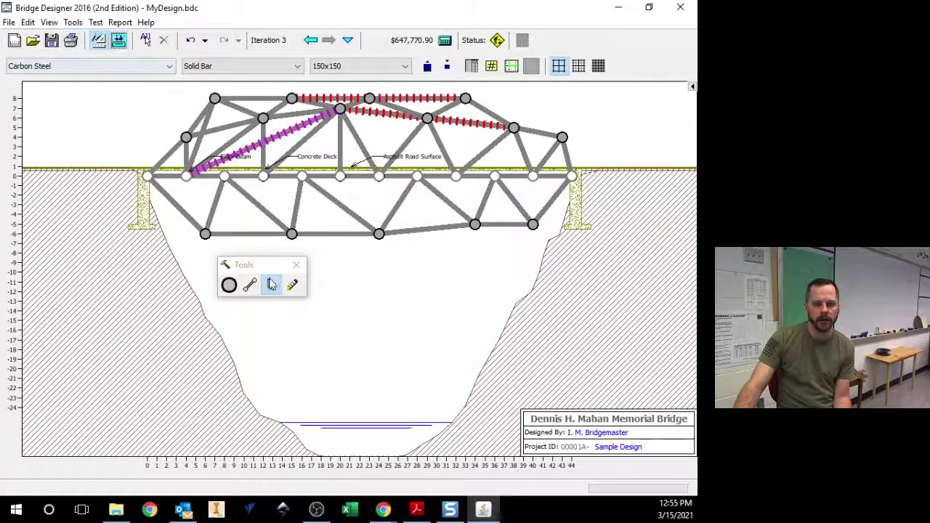
pyautogui.moveTo(260, 268); pyautogui.dragTo(244, 272)
pyautogui.click(255, 146)
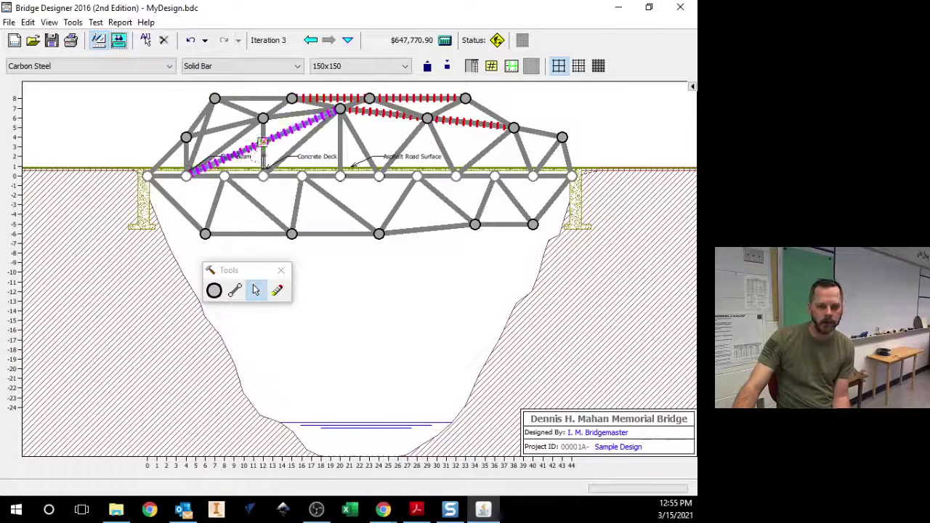
# - Resize member 56 from 240x240 up to 320x320, load-test, then return to the drafting view
pyautogui.click(339, 67)
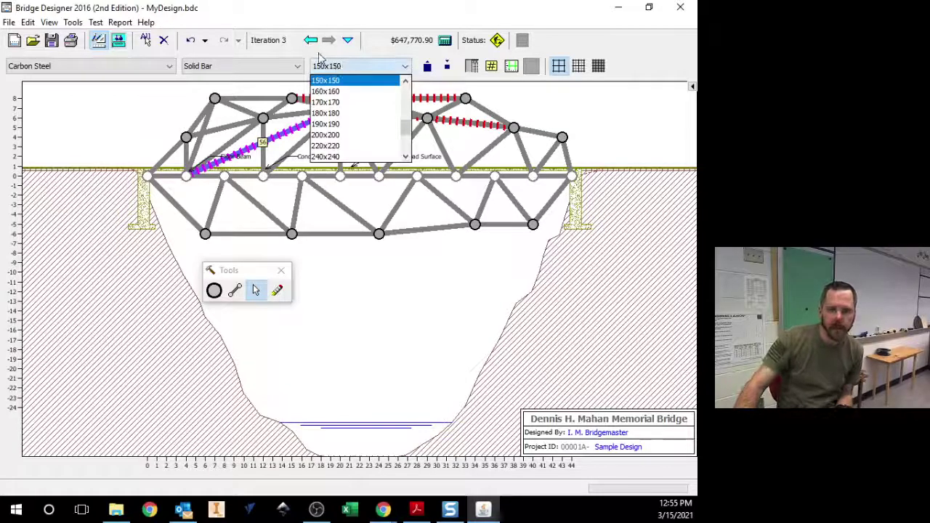
pyautogui.scroll(-1, 341, 124)
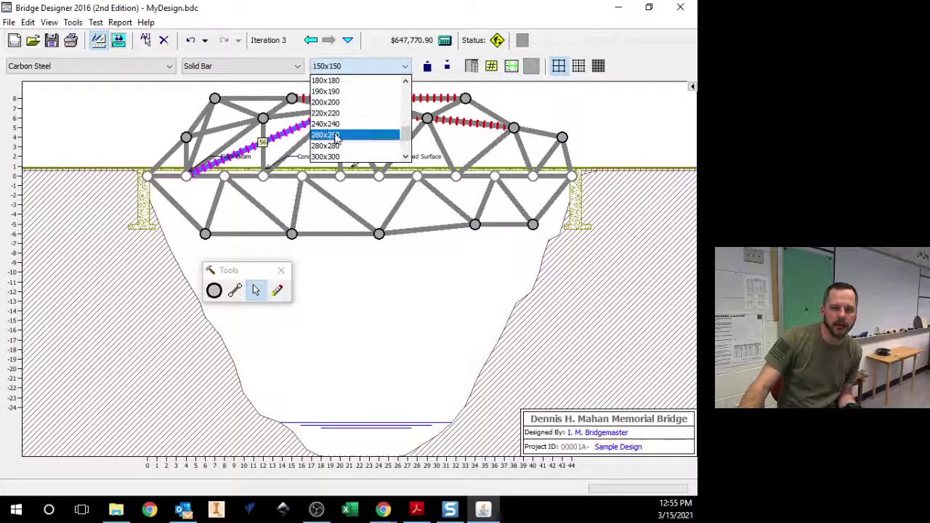
pyautogui.click(337, 124)
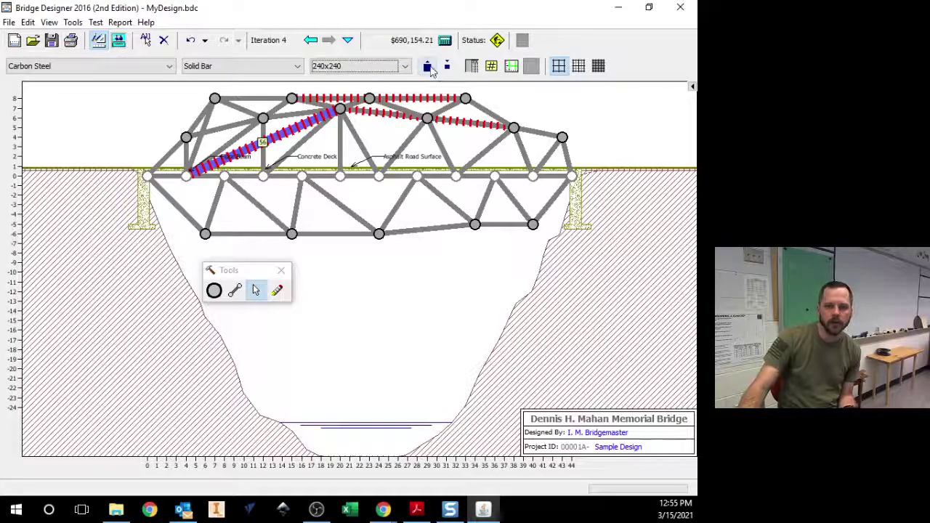
pyautogui.click(428, 67)
pyautogui.click(427, 67)
pyautogui.click(447, 67)
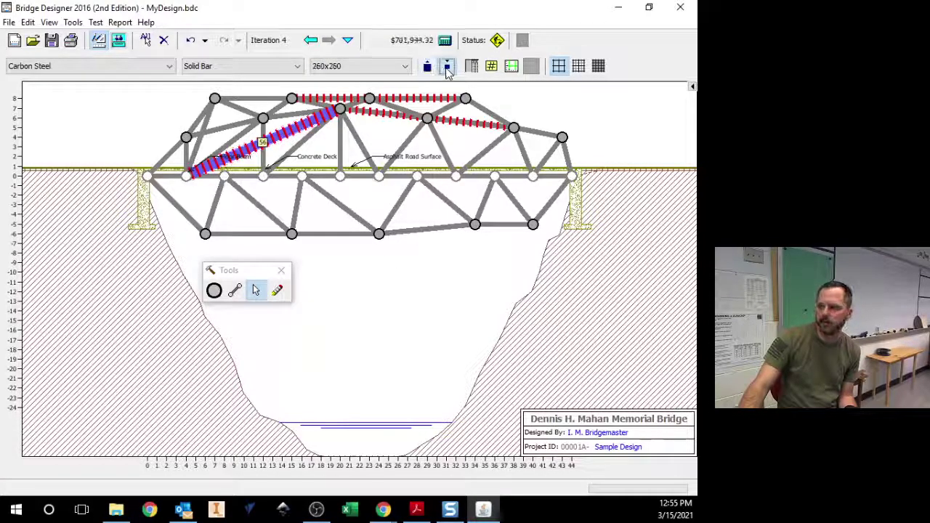
pyautogui.click(427, 67)
pyautogui.click(427, 67)
pyautogui.click(427, 67)
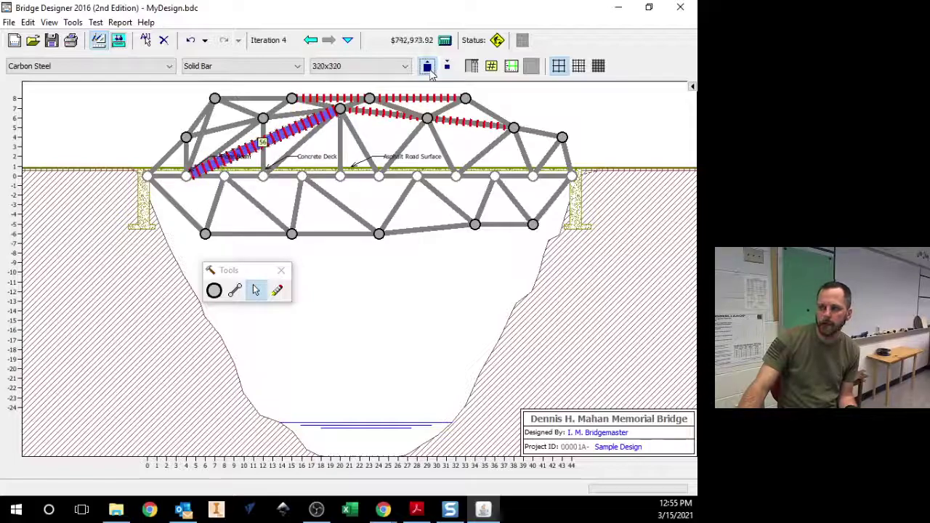
pyautogui.click(118, 40)
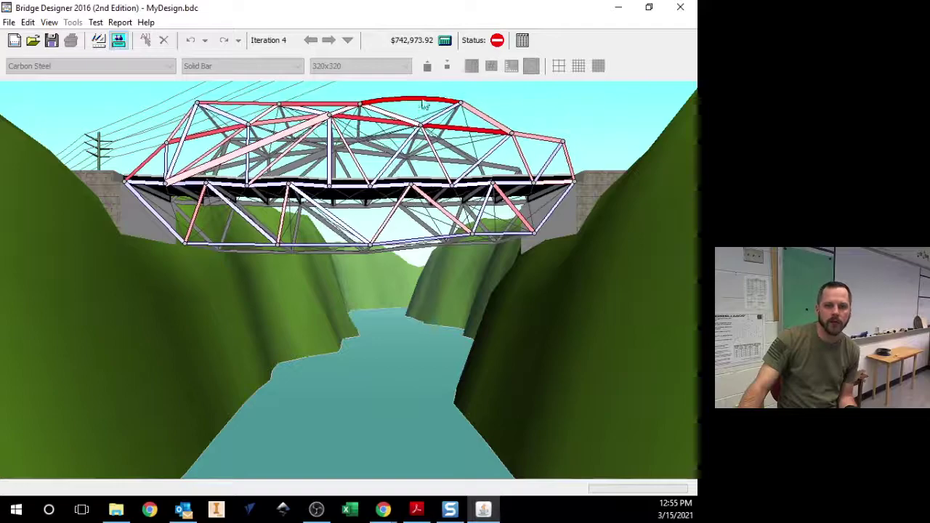
pyautogui.click(101, 41)
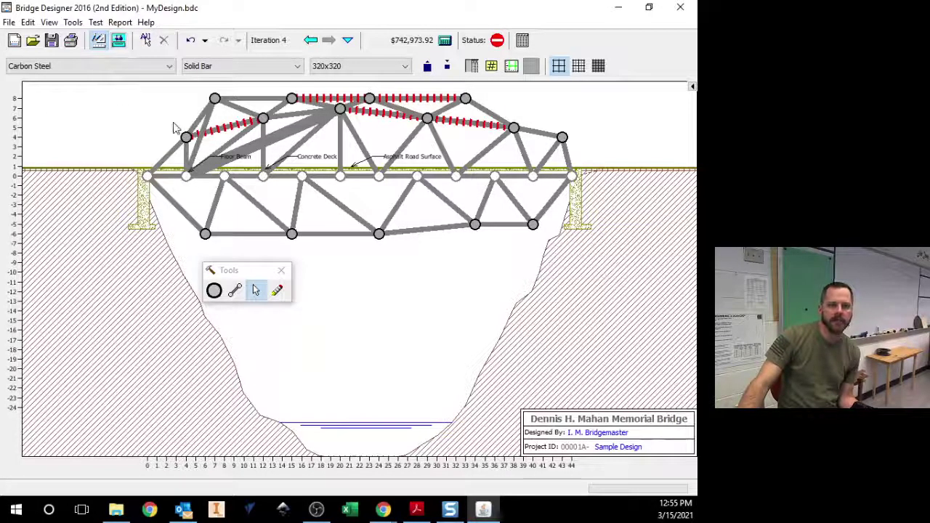
# - Select all bridge members and set them to 200x200
pyautogui.moveTo(115, 89); pyautogui.dragTo(651, 347)
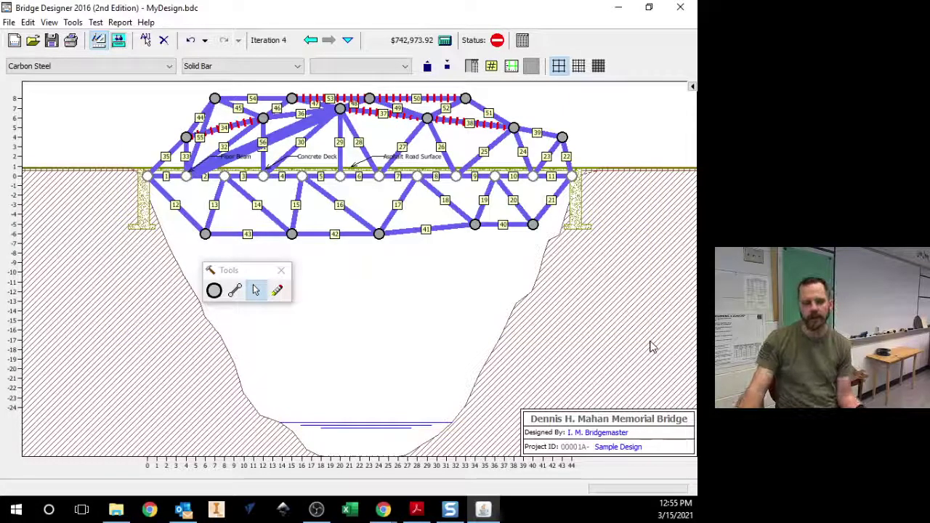
pyautogui.click(347, 328)
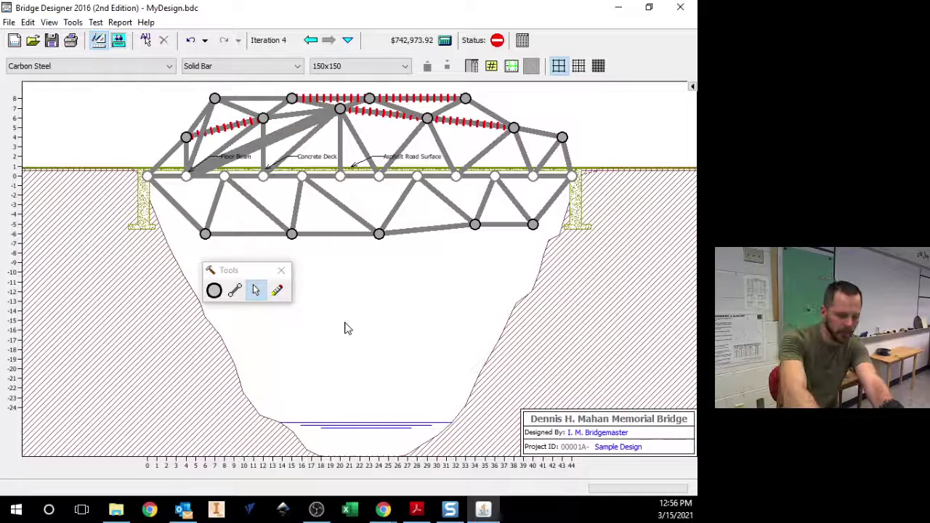
pyautogui.hotkey('ctrl', 'a')
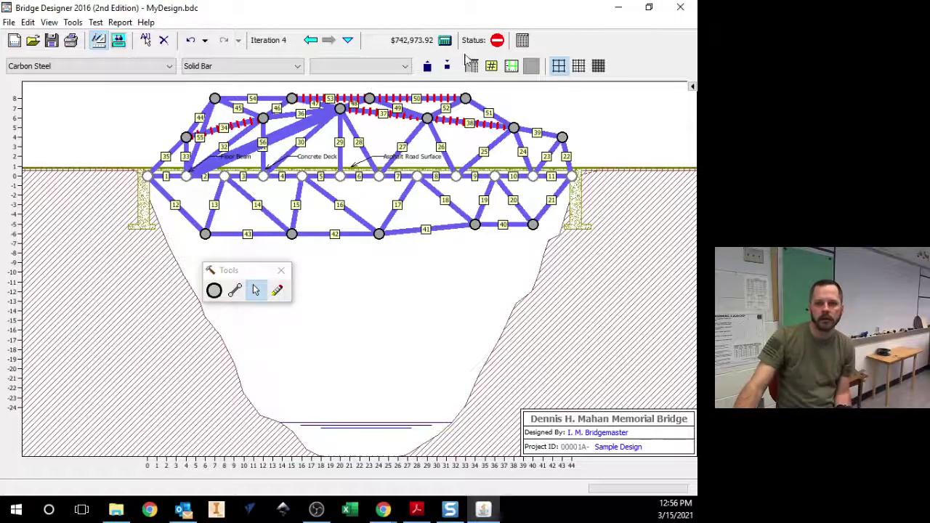
pyautogui.click(404, 67)
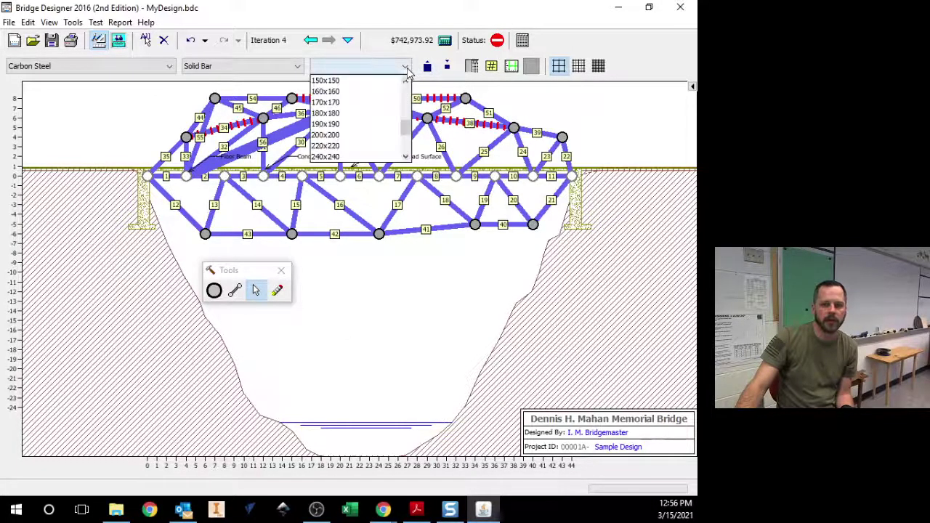
pyautogui.click(349, 138)
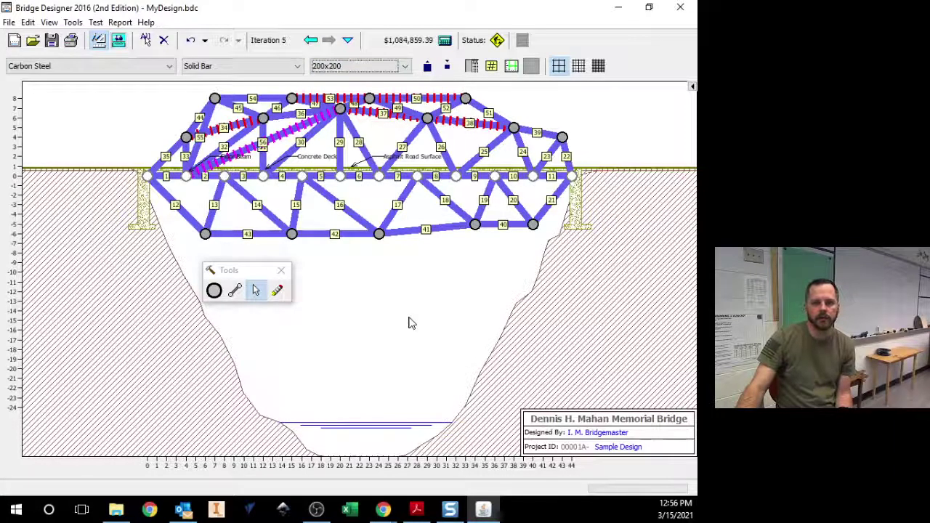
# - Load-test, delete the magenta diagonal failing slenderness, and retest the revised bridge
pyautogui.click(408, 322)
pyautogui.click(113, 42)
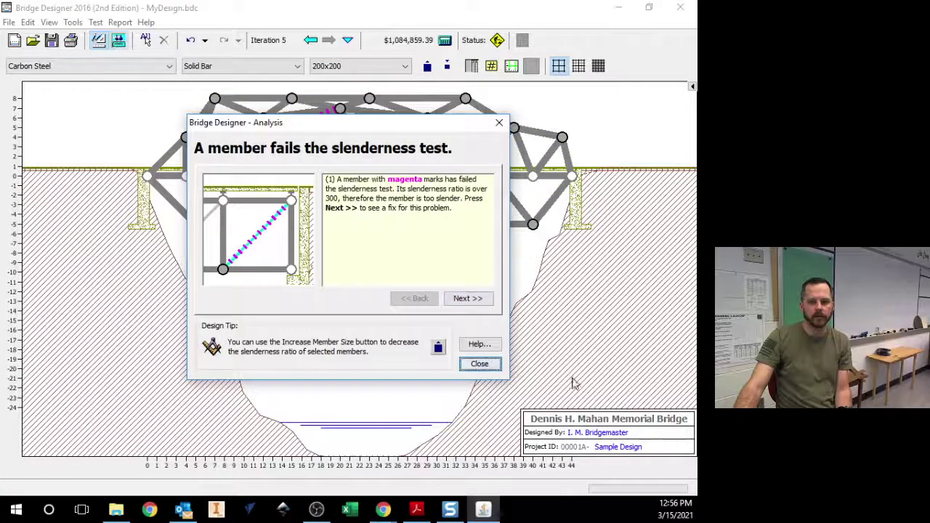
pyautogui.click(479, 364)
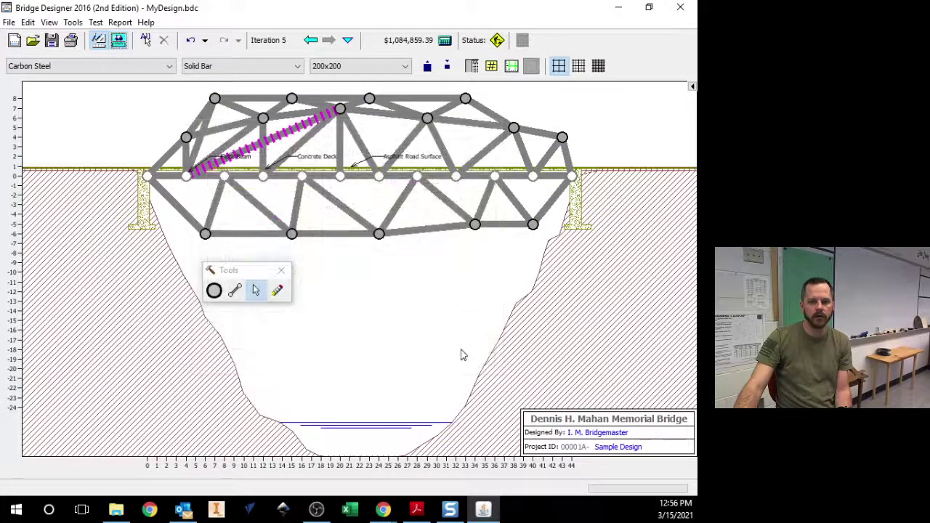
pyautogui.click(239, 154)
pyautogui.press('Delete')
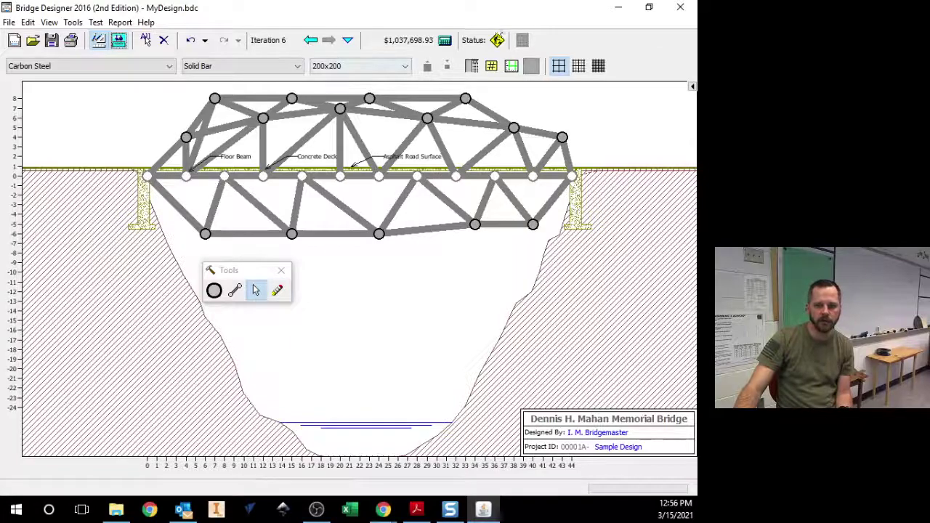
pyautogui.click(118, 41)
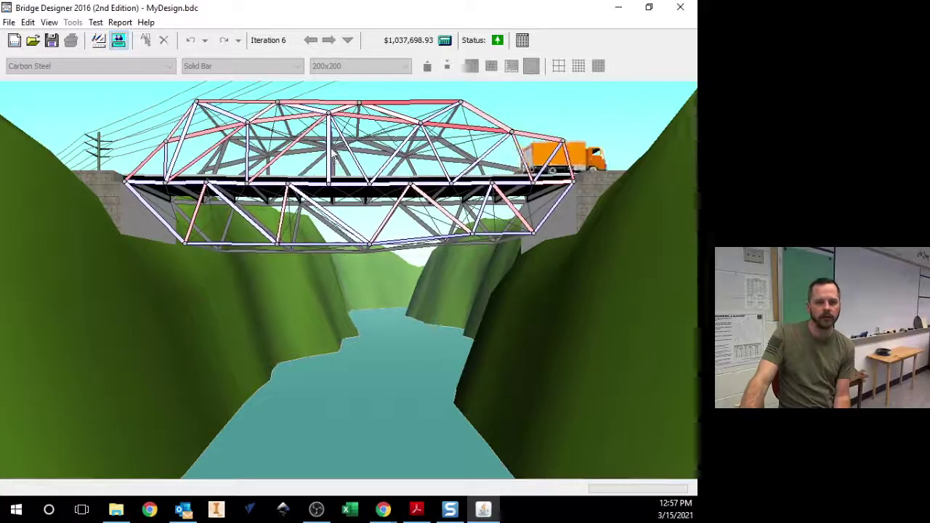
# - Shrink vertical member 29 to 110x110 and confirm the bridge still passes the load test
pyautogui.click(102, 42)
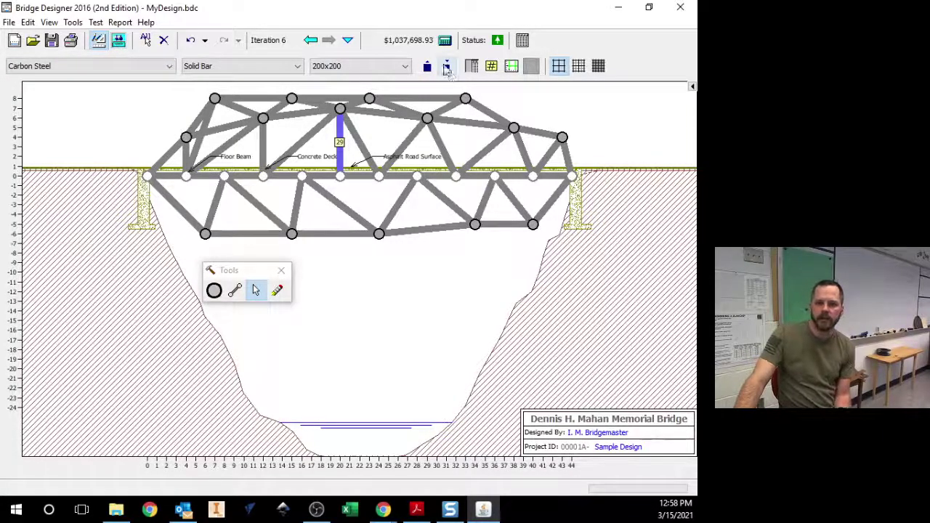
pyautogui.click(427, 67)
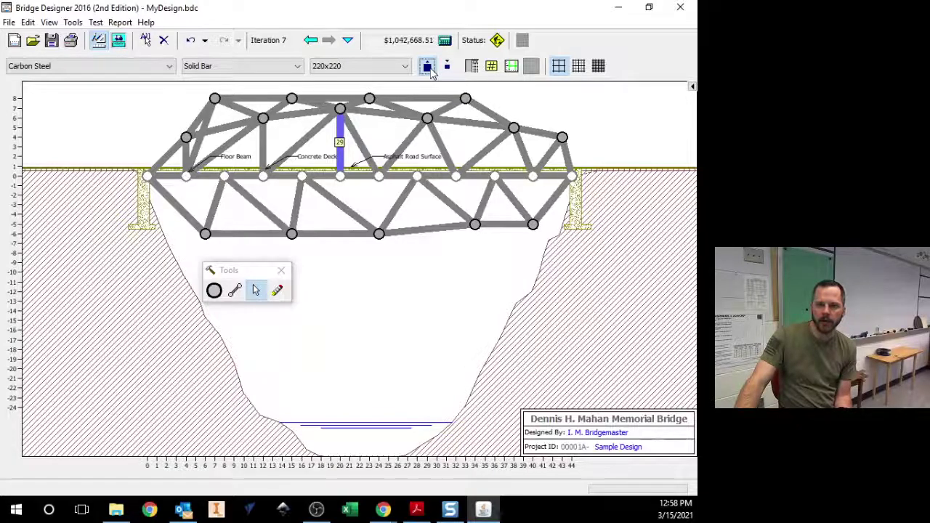
pyautogui.click(430, 69)
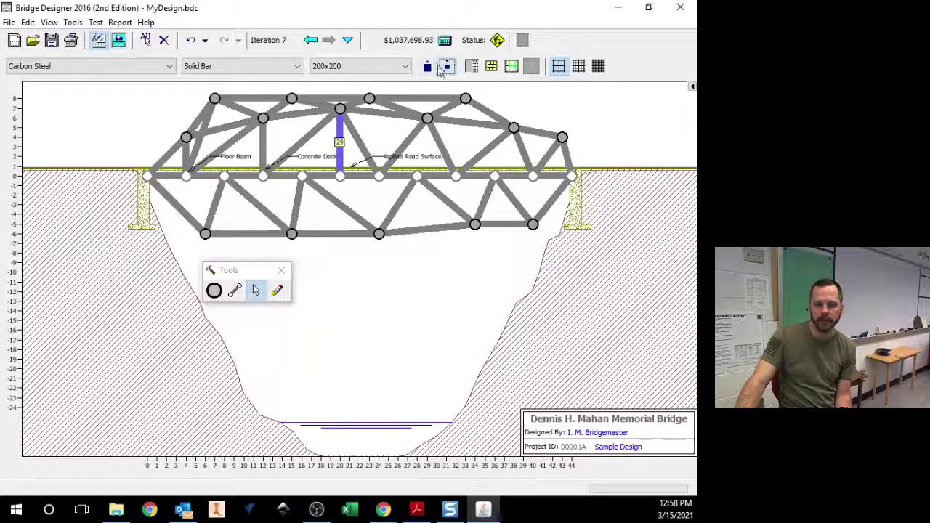
pyautogui.click(448, 67)
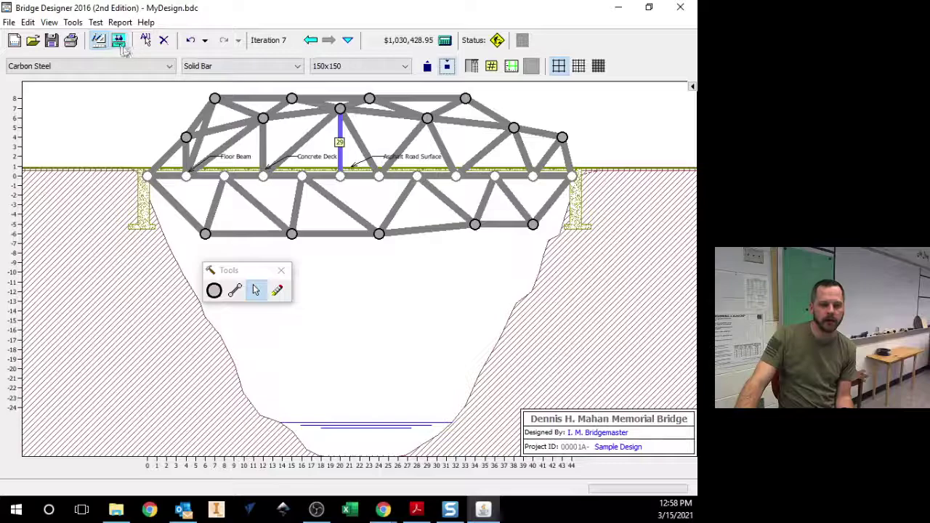
pyautogui.click(119, 40)
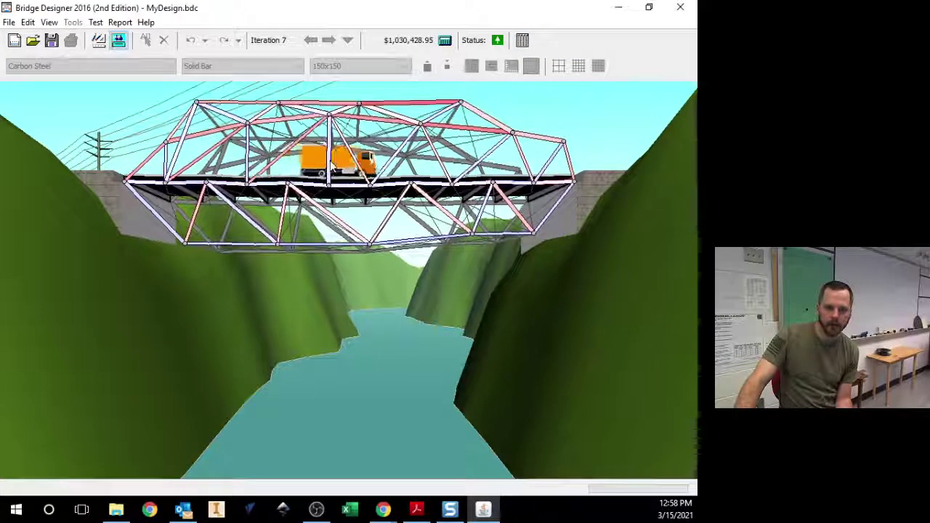
pyautogui.click(100, 42)
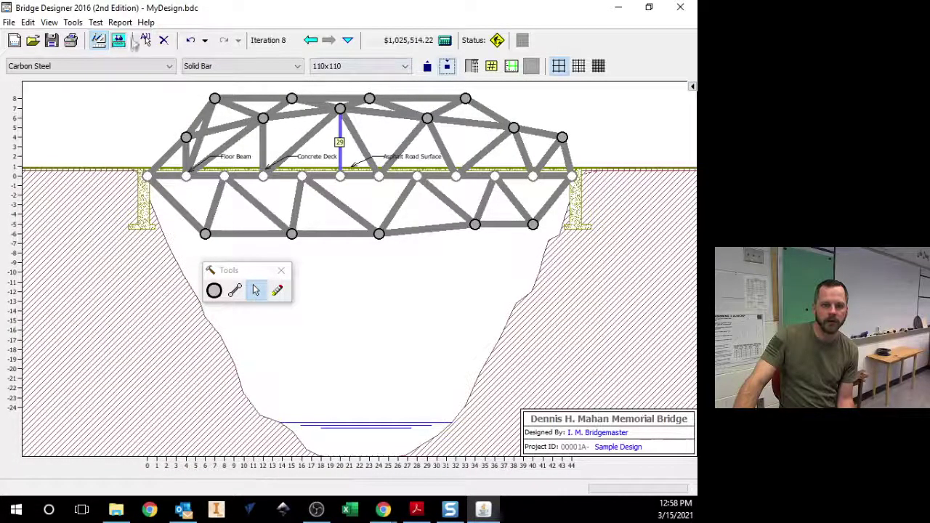
pyautogui.click(118, 41)
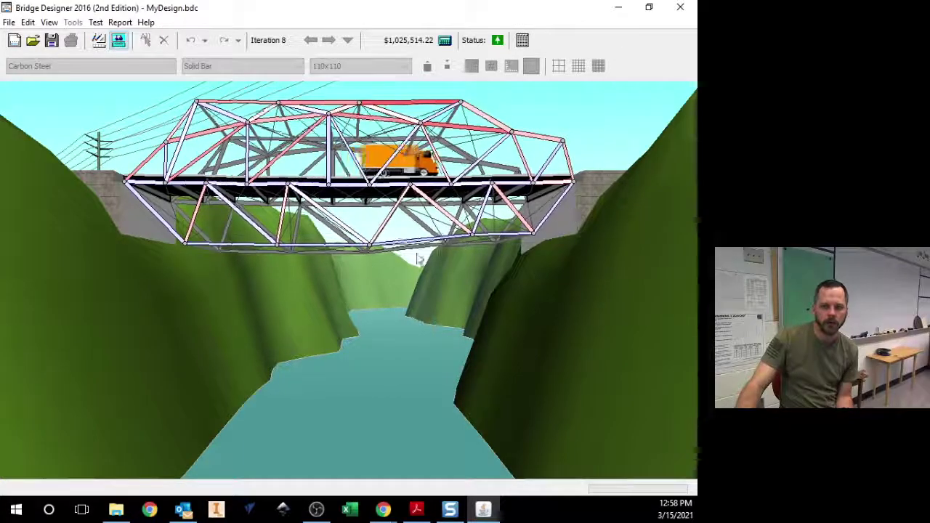
pyautogui.click(98, 40)
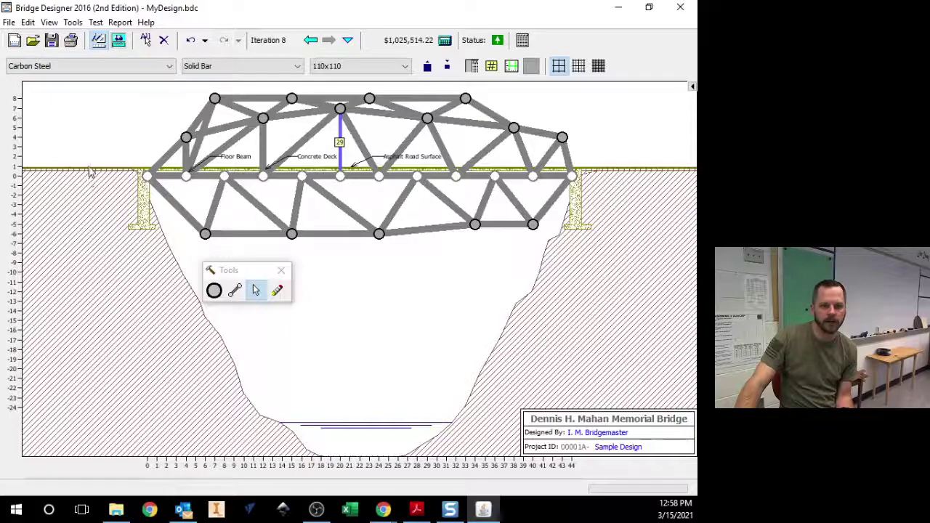
# - Reduce the deck, lower diagonals and bottom chord to 170x170, then load-test and deselect
pyautogui.moveTo(480, 268); pyautogui.dragTo(624, 298)
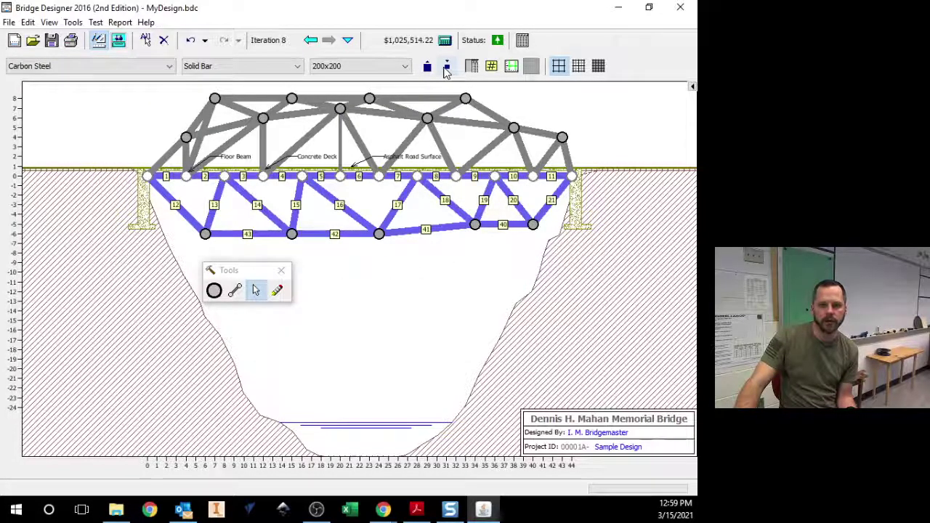
pyautogui.click(446, 66)
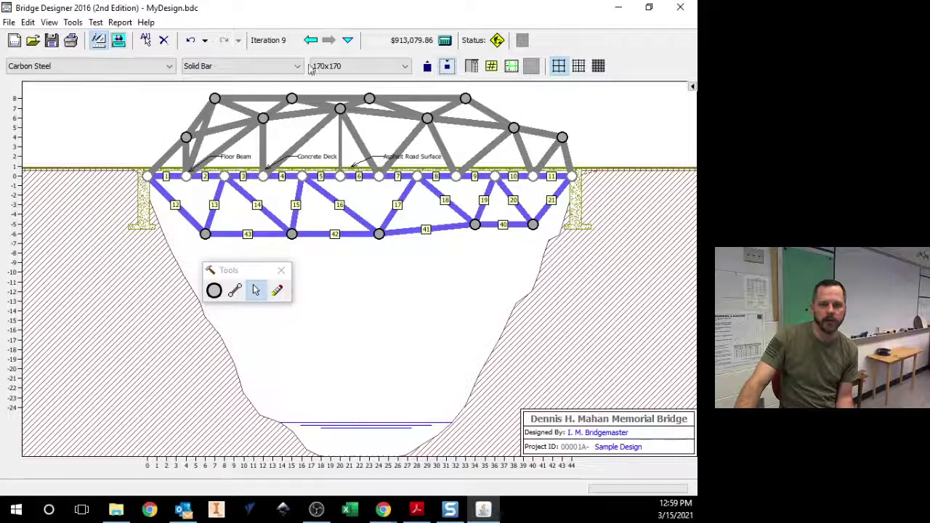
pyautogui.click(120, 42)
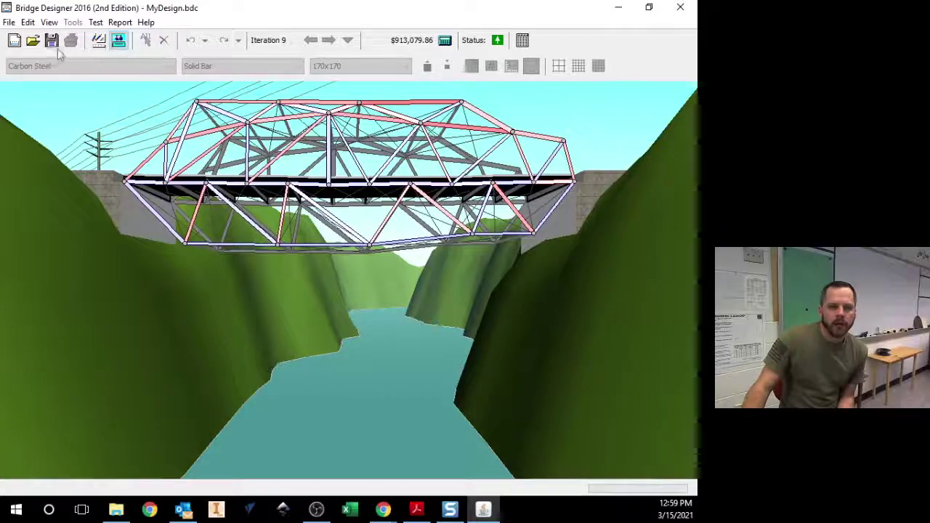
pyautogui.click(98, 40)
pyautogui.click(383, 156)
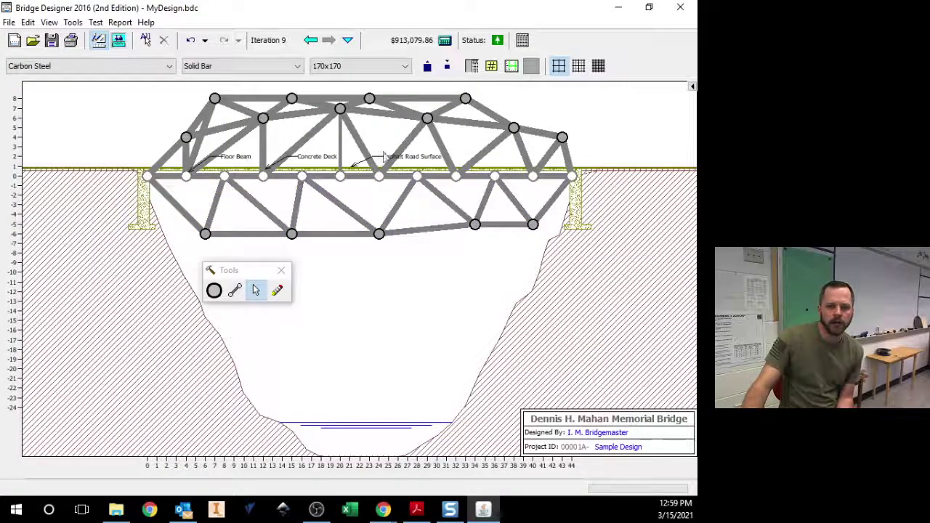